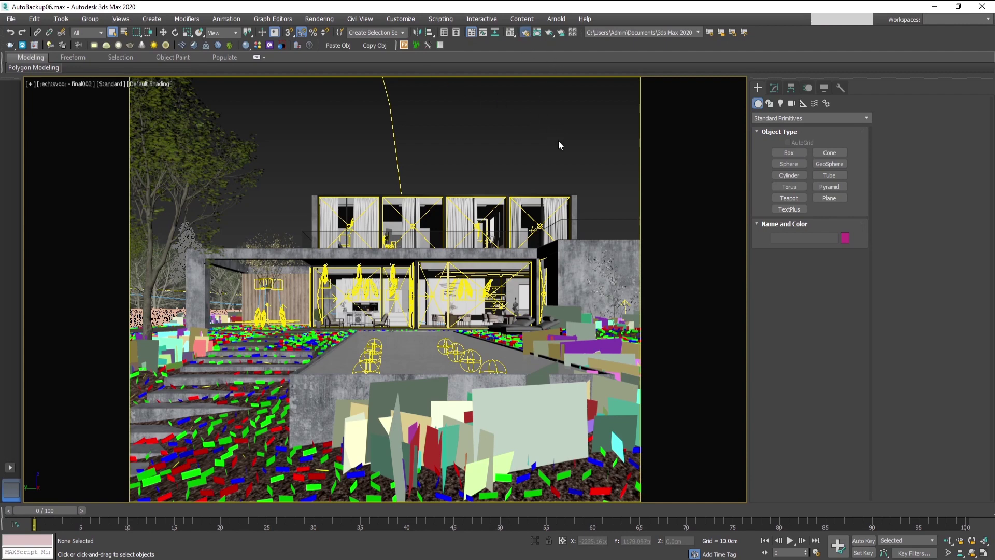
Open Render Setup's Render Elements tab, move the dialog left, and bring up the element picker.
key(F10)
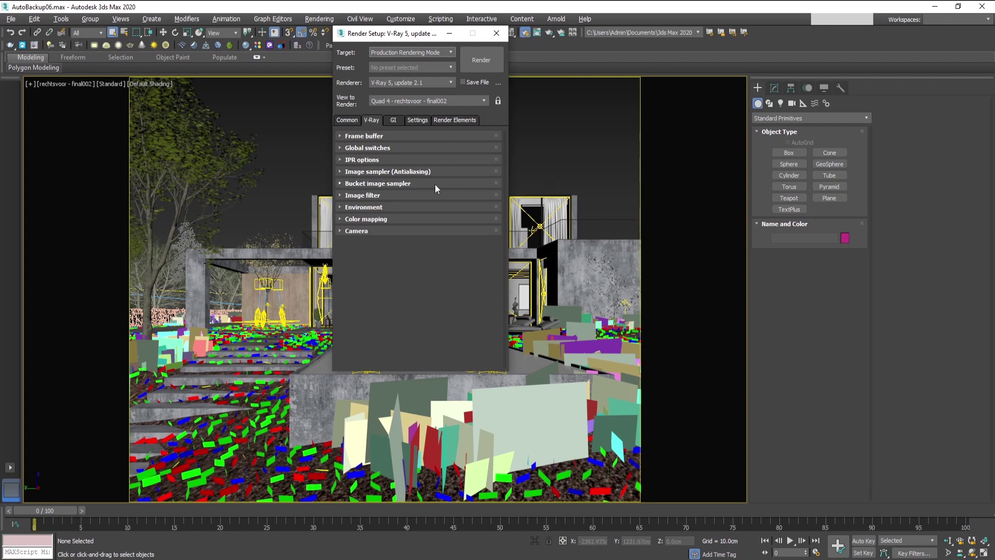
click(451, 119)
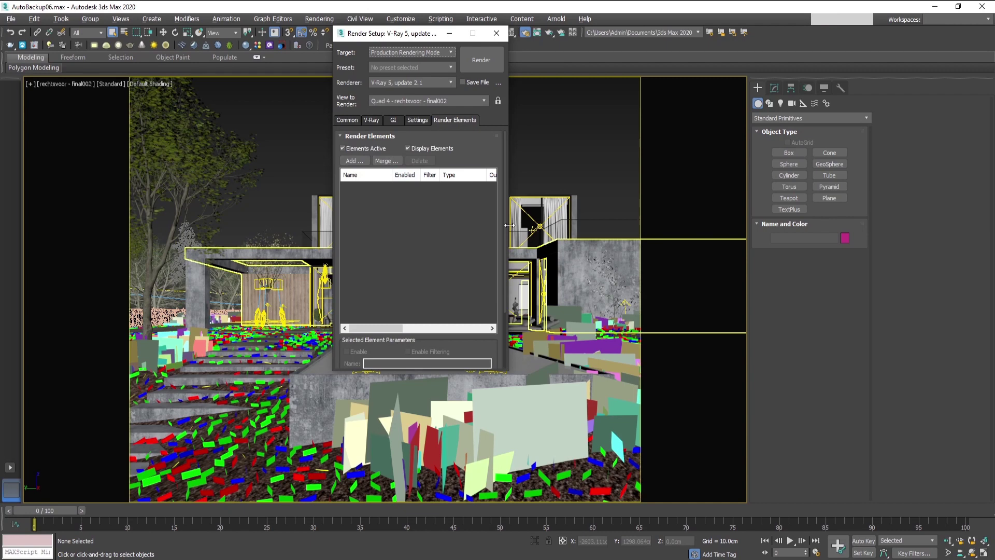
drag(409, 35, 288, 107)
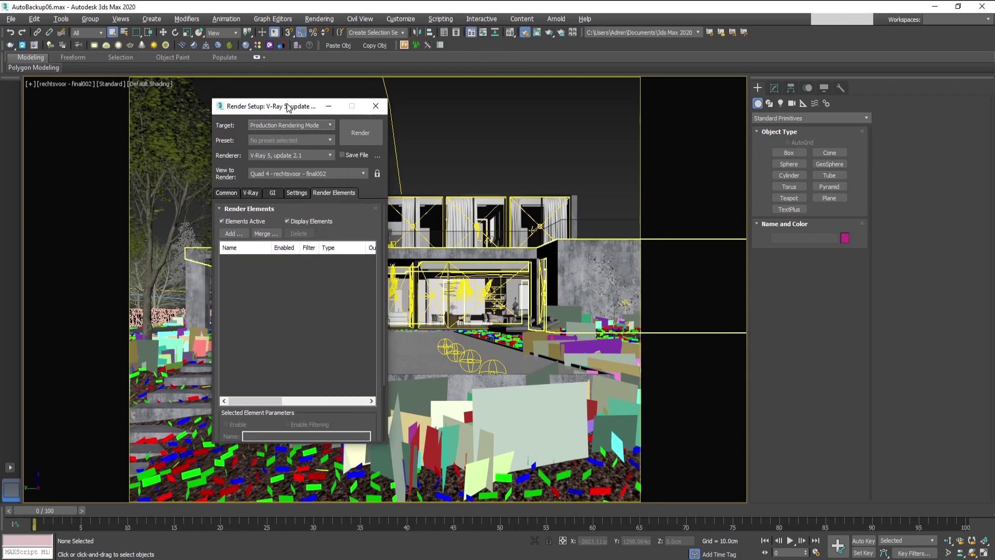
click(246, 234)
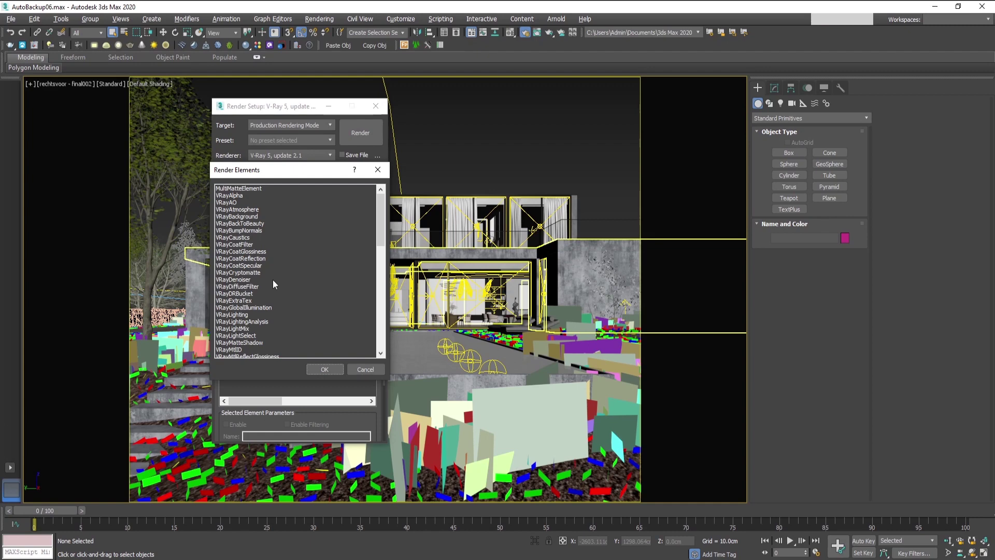
Choose VRayCryptomatte in the Render Elements picker and add it to the list.
click(257, 272)
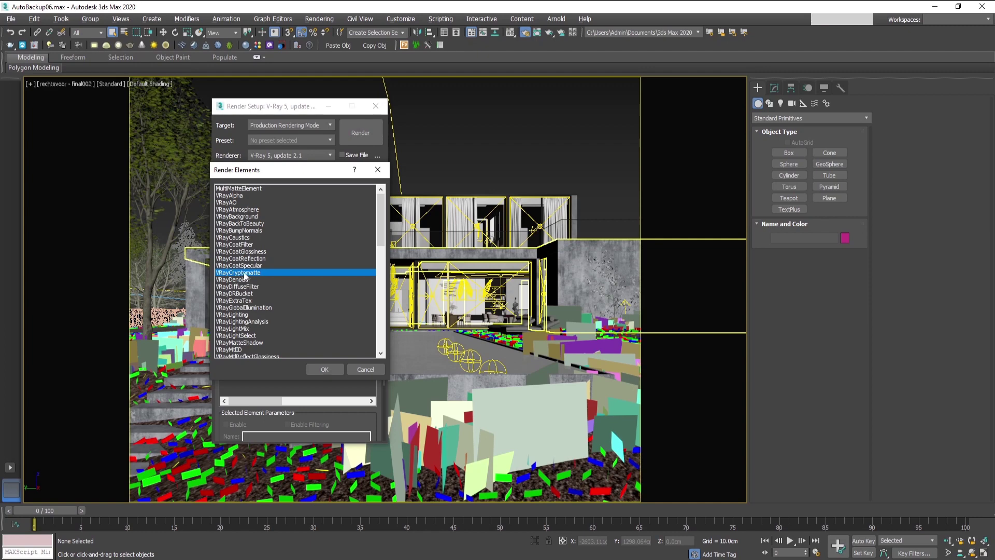
drag(253, 174, 413, 191)
click(487, 386)
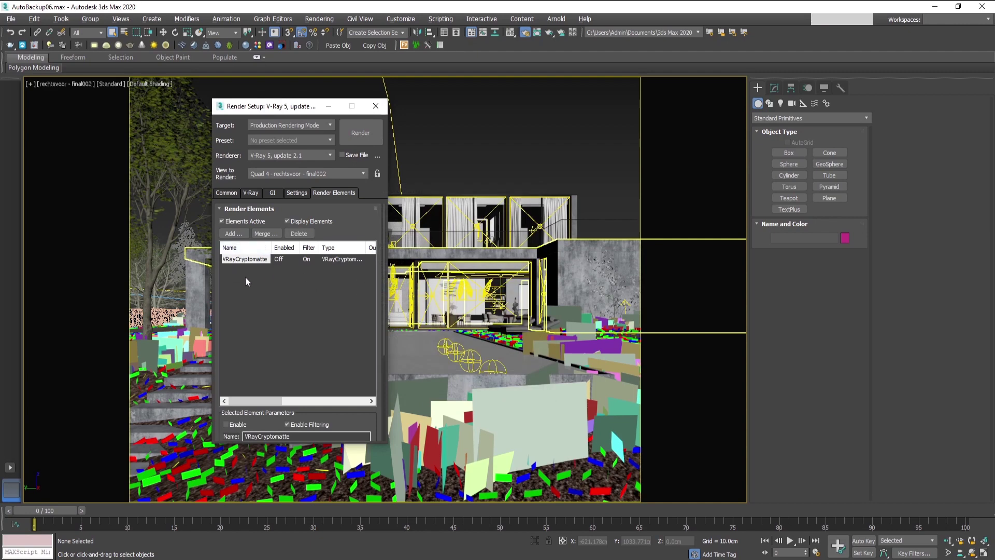
Scroll to the VRayCryptomatte parameters and keep Node name as the ID type.
drag(370, 419, 359, 282)
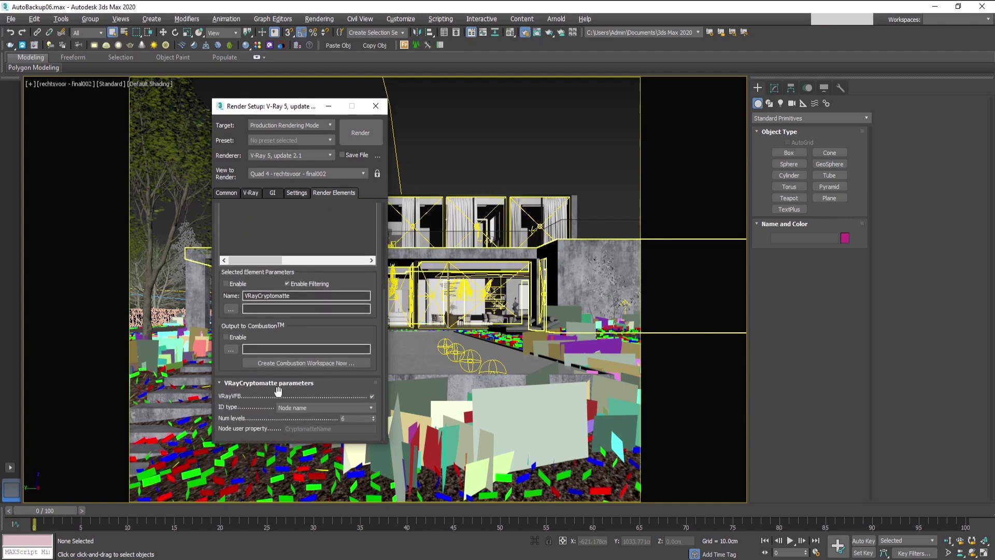
click(296, 408)
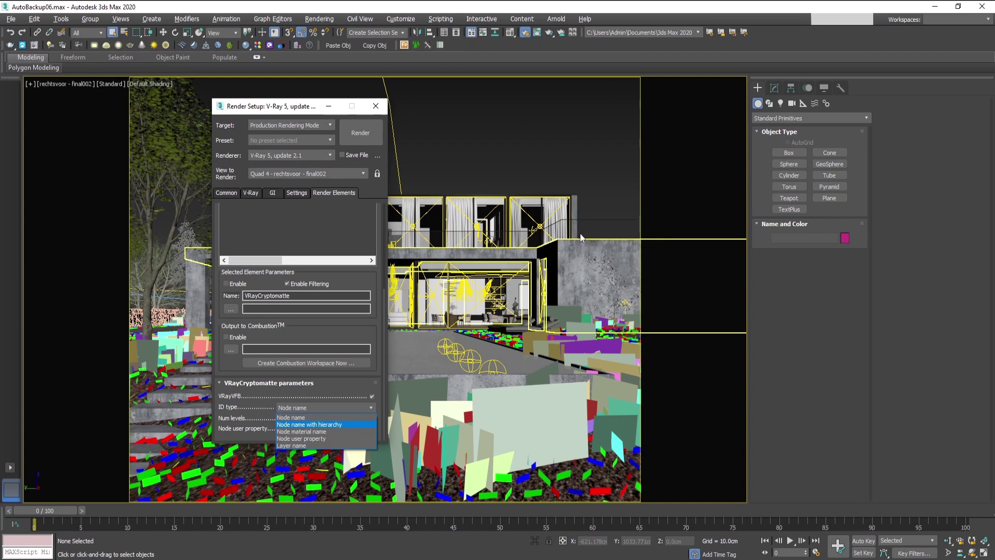
click(256, 427)
Move the Render Setup dialog to the right, leaving the ID type as Node name.
drag(269, 109, 492, 111)
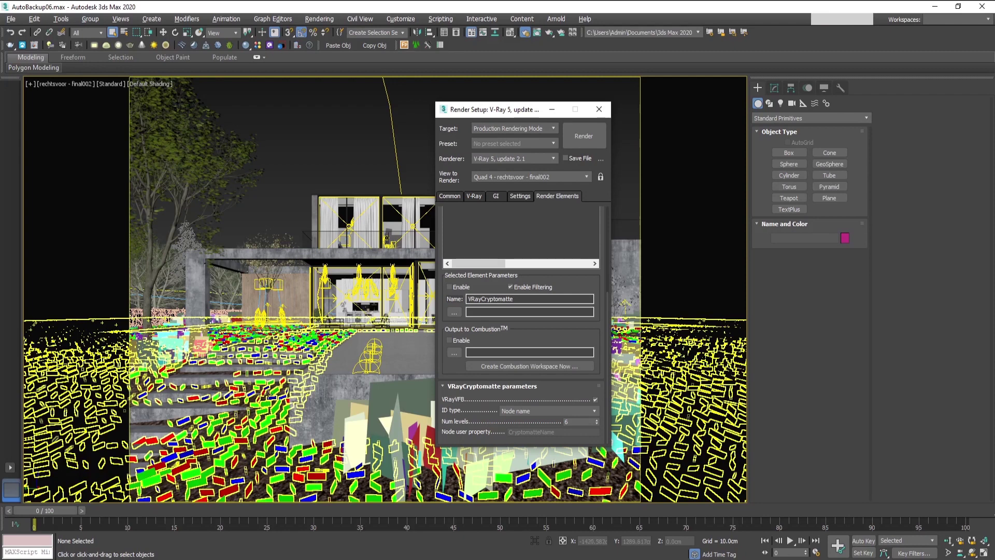
click(307, 187)
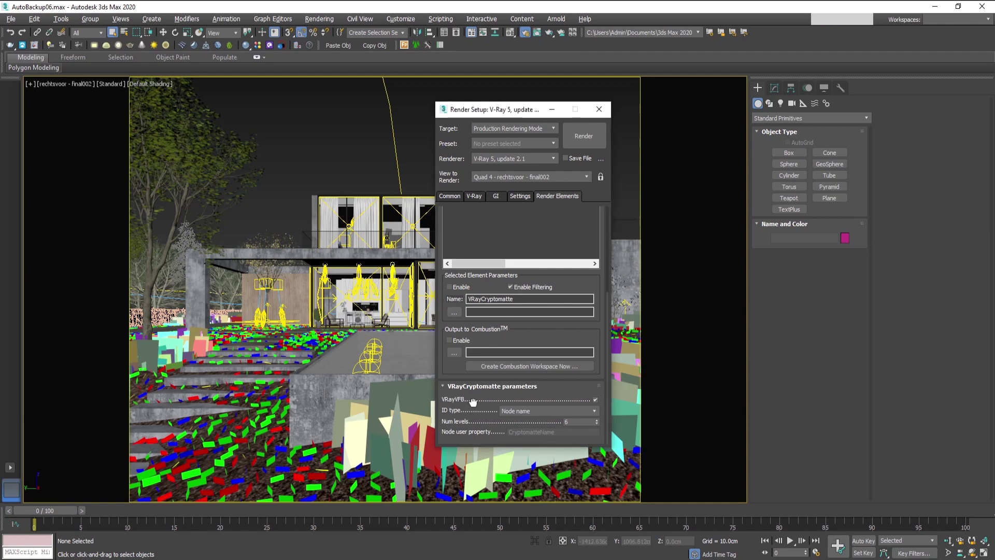
drag(470, 413, 458, 482)
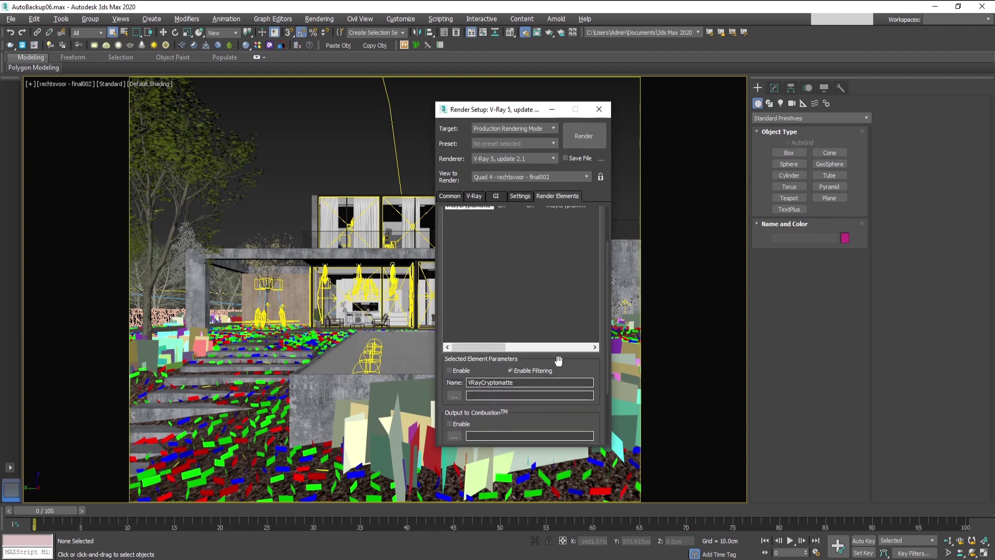
Switch the VRayCryptomatte ID type to Layer name and scroll back up to the element list.
scroll(496, 264, up, 3)
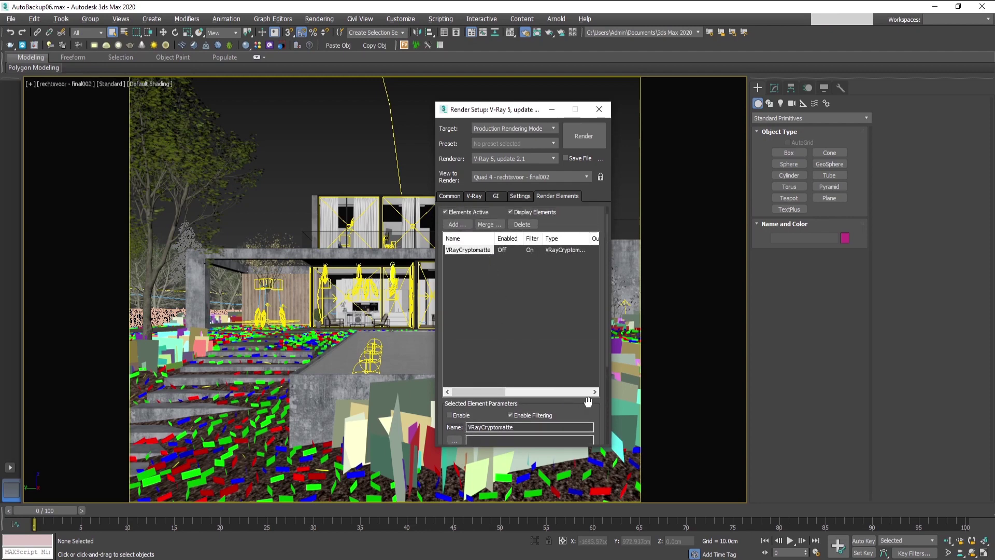
drag(586, 407, 580, 280)
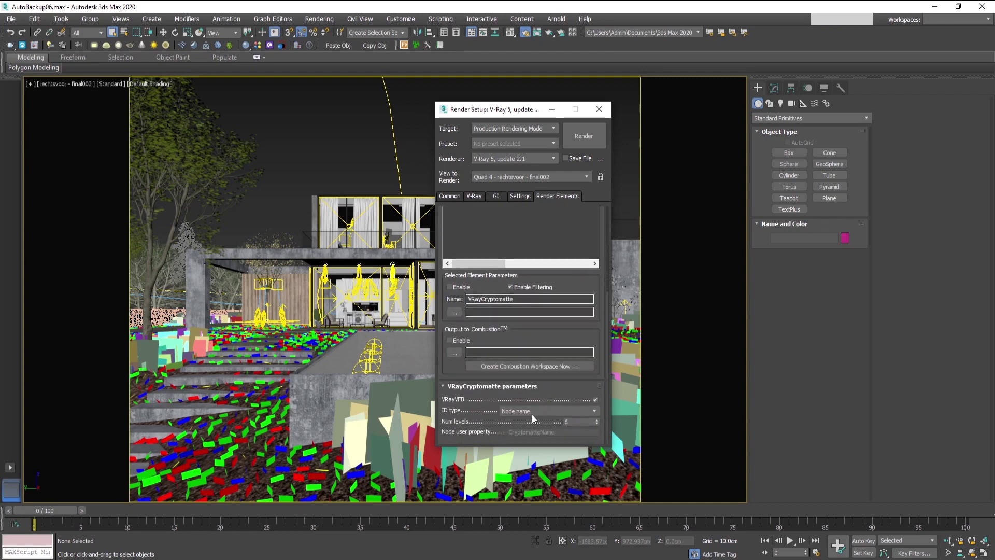
click(519, 410)
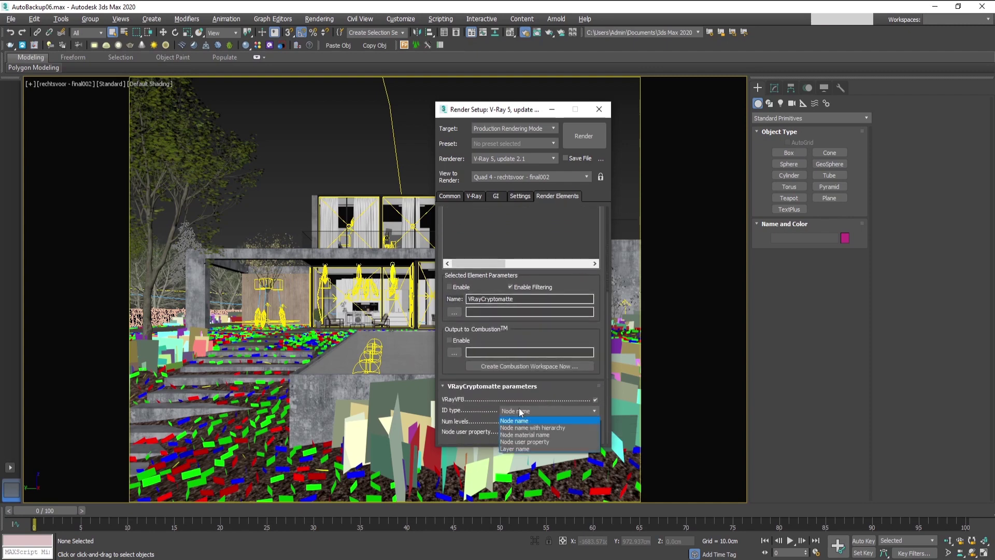
click(517, 449)
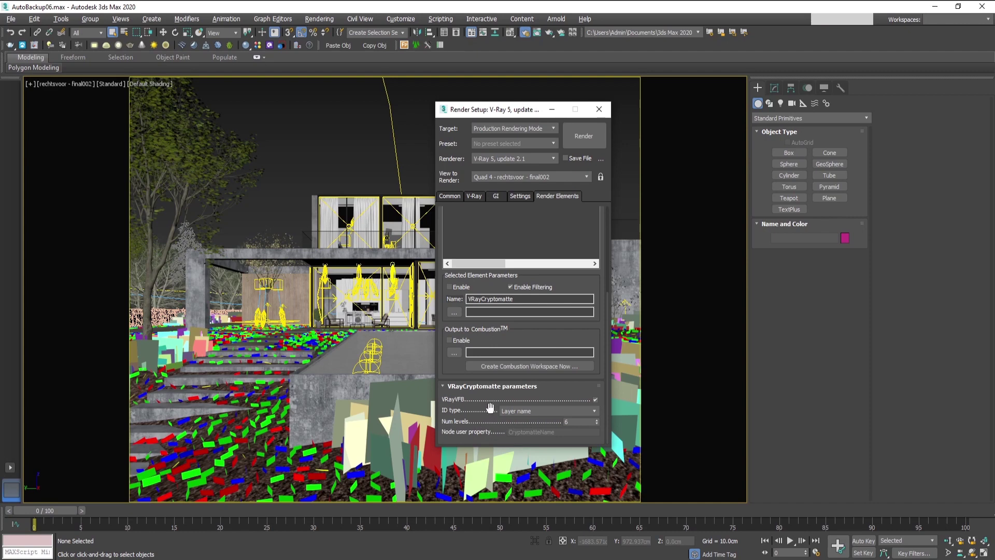
scroll(492, 405, up, 3)
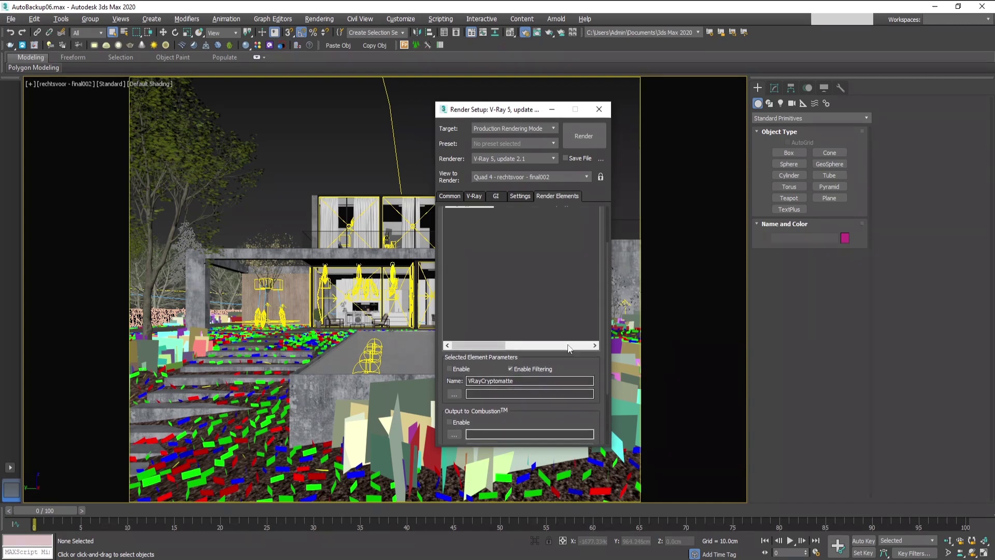
scroll(594, 363, up, 3)
Add a second VRayCryptomatte element, VRayCryptomatte2, to the render elements list.
click(451, 235)
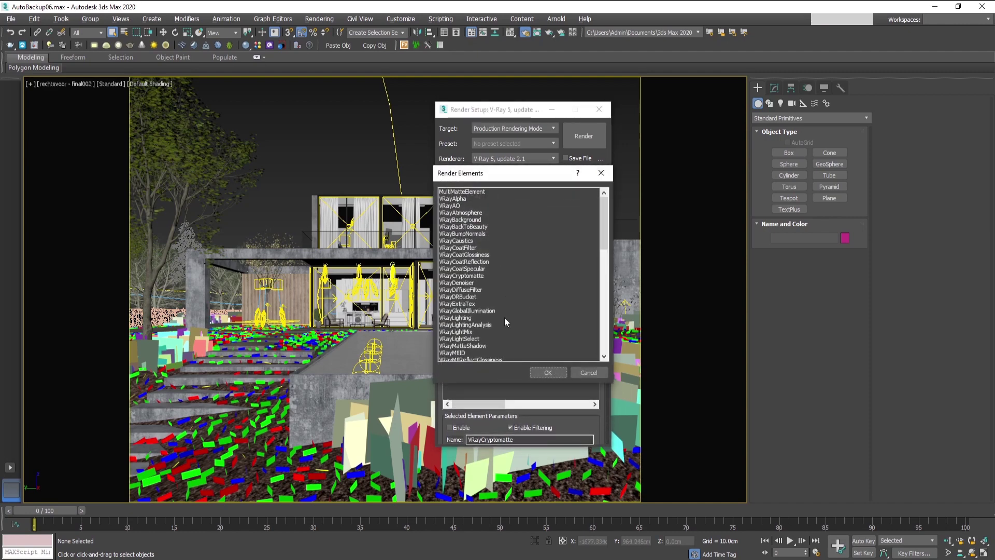
click(463, 276)
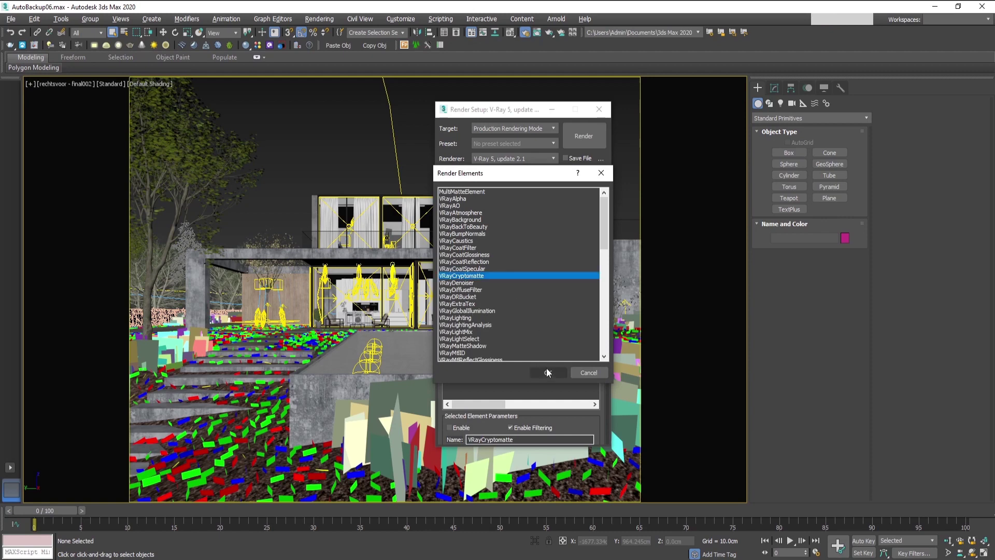
click(547, 372)
scroll(536, 395, down, 2)
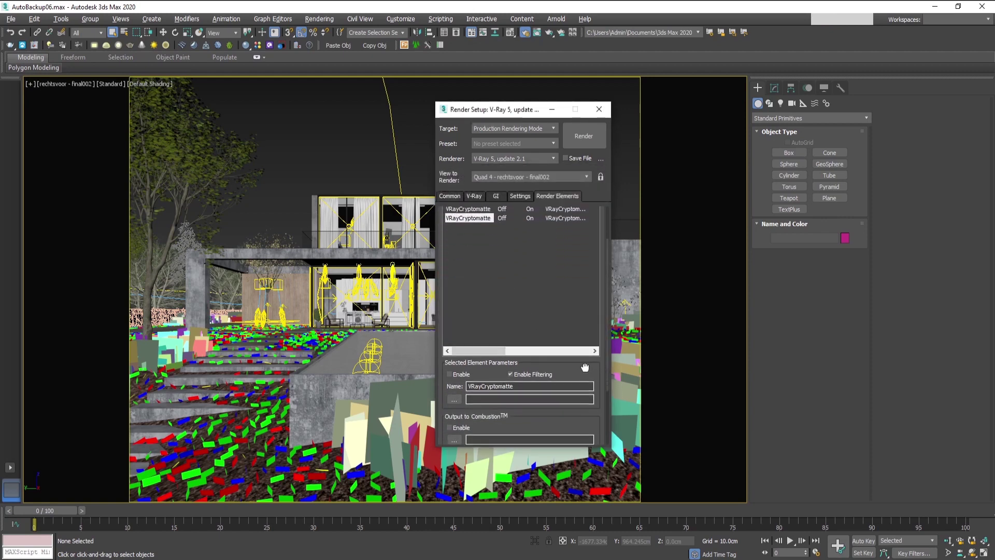
Set VRayCryptomatte2's ID type to Node material name.
click(550, 386)
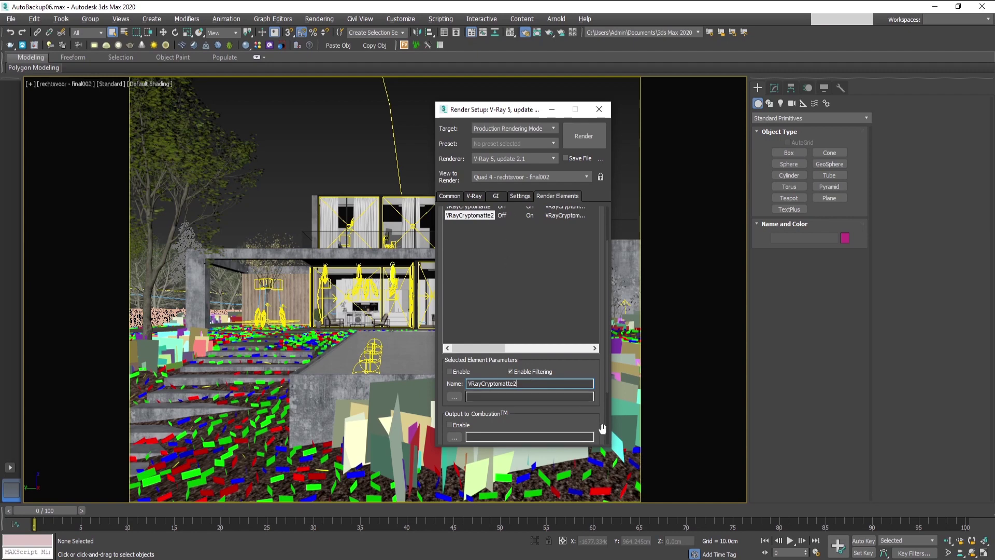
scroll(563, 417, down, 3)
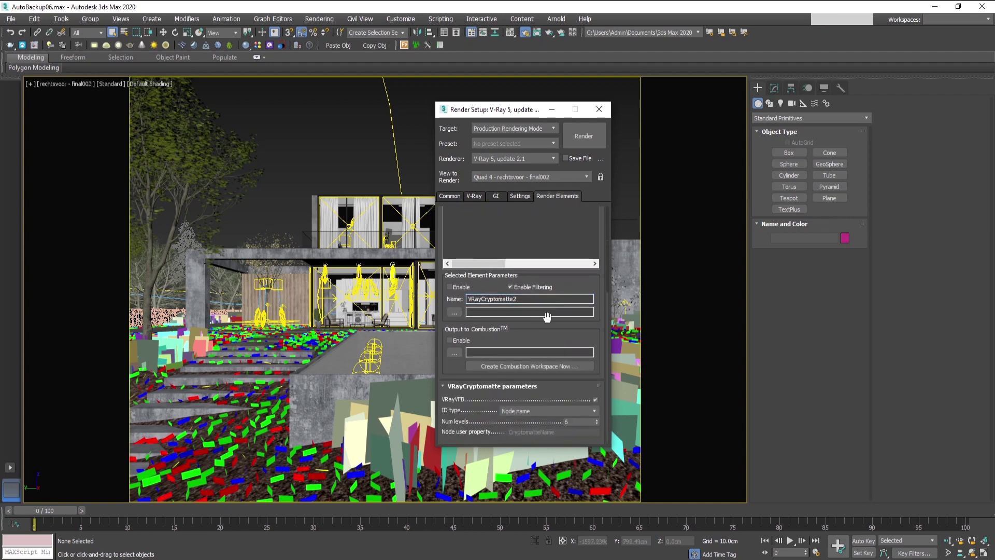
click(543, 409)
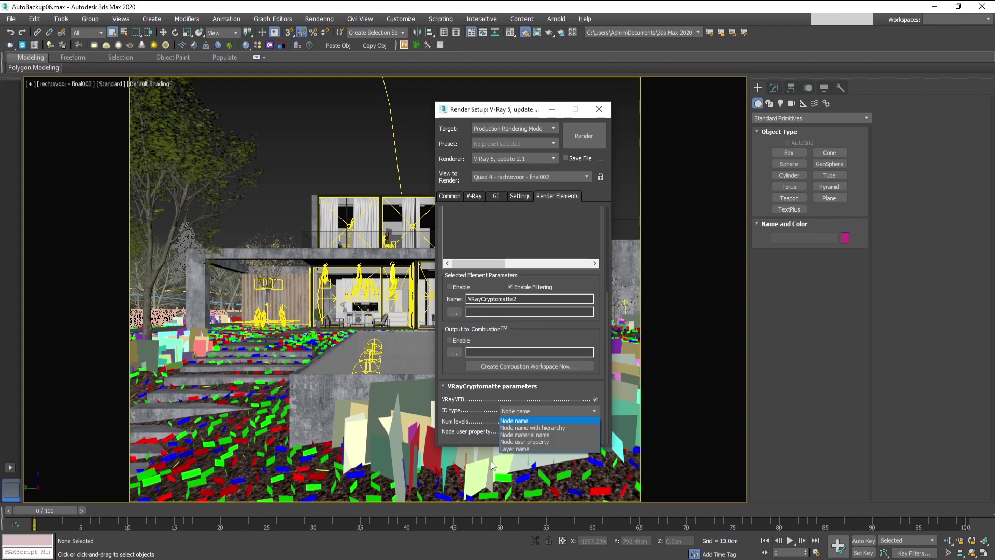
click(521, 435)
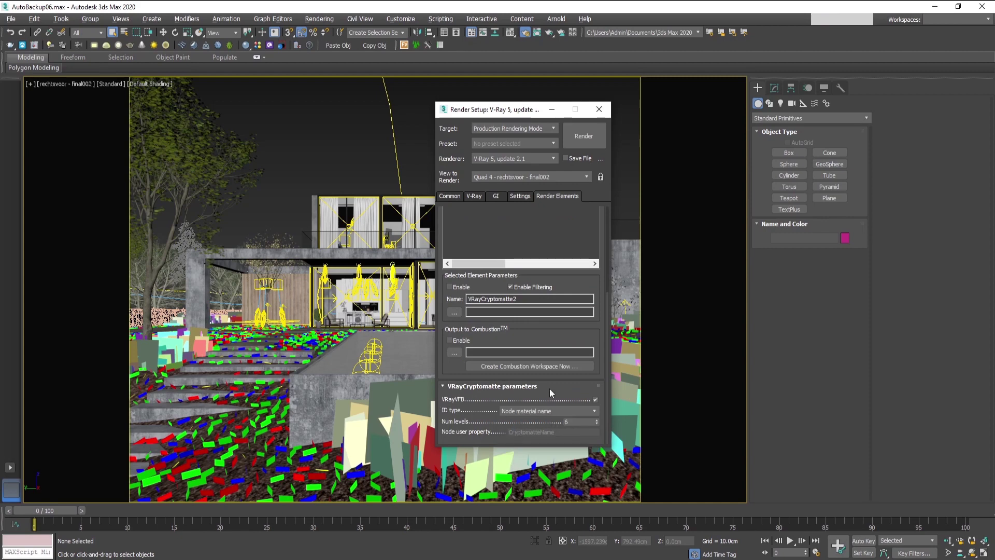
scroll(467, 396, up, 3)
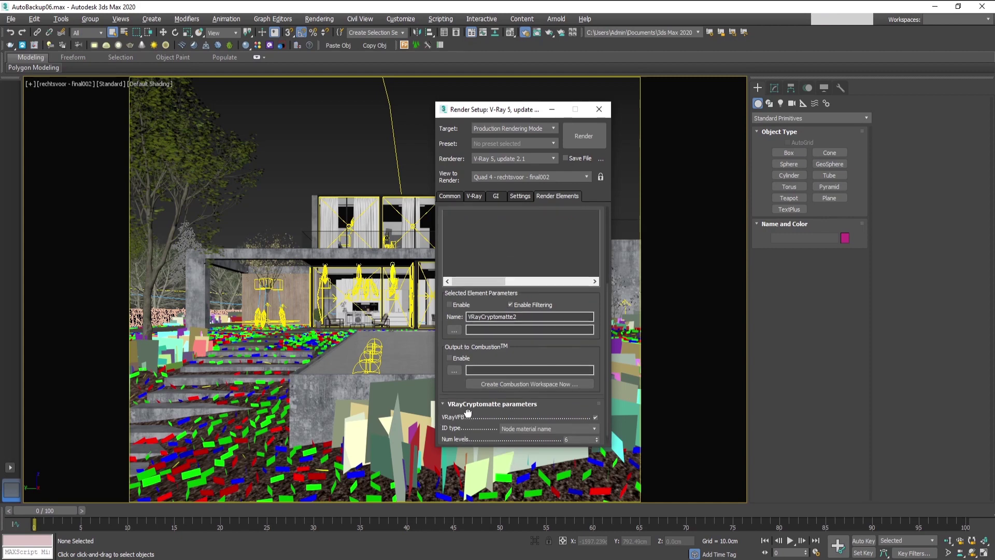
scroll(490, 425, up, 1)
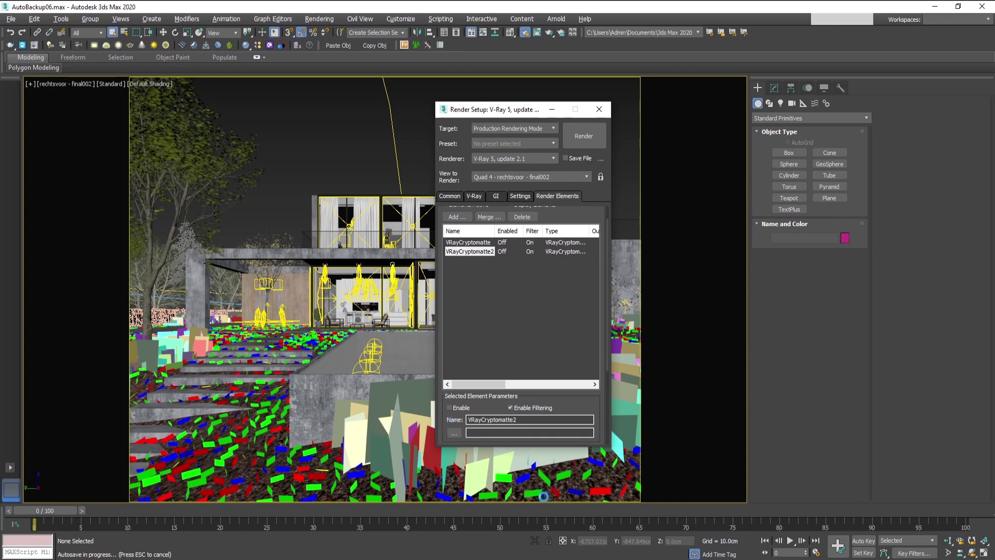
scroll(555, 414, up, 1)
Set the Num levels value of VRayCryptomatte2 to 12.
scroll(598, 410, down, 5)
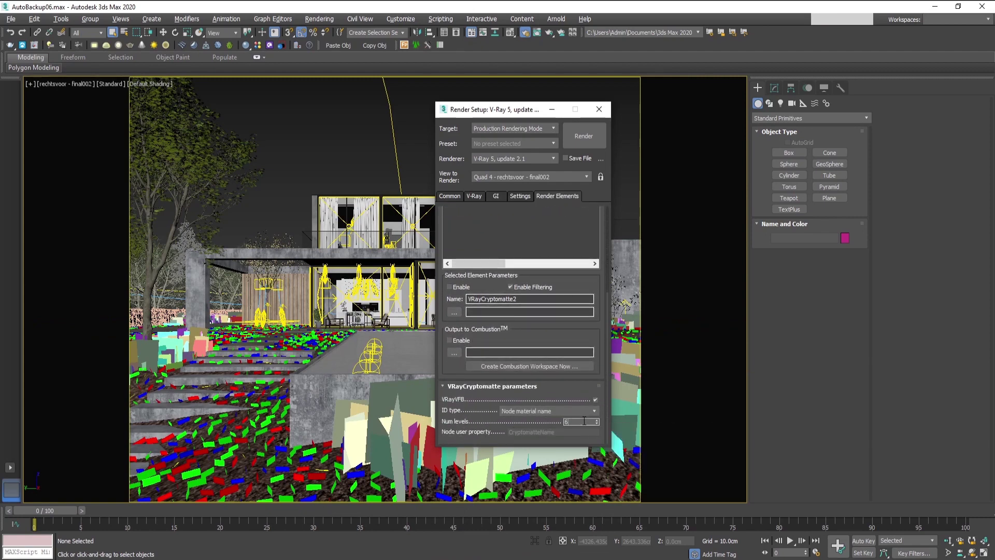
double_click(566, 421)
text(5)
key(Return)
text(6)
key(Return)
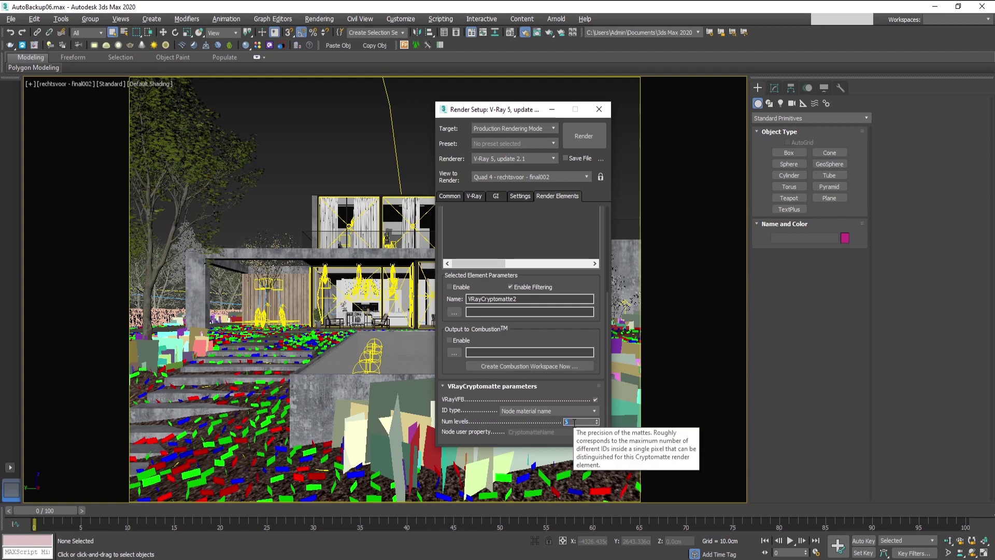
text(6)
key(Return)
text(5)
key(Return)
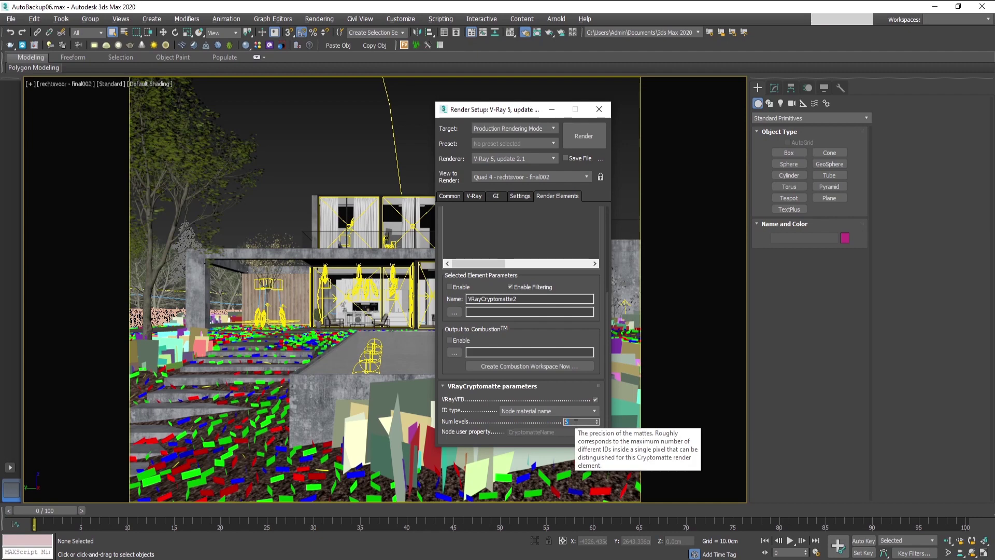
key(Return)
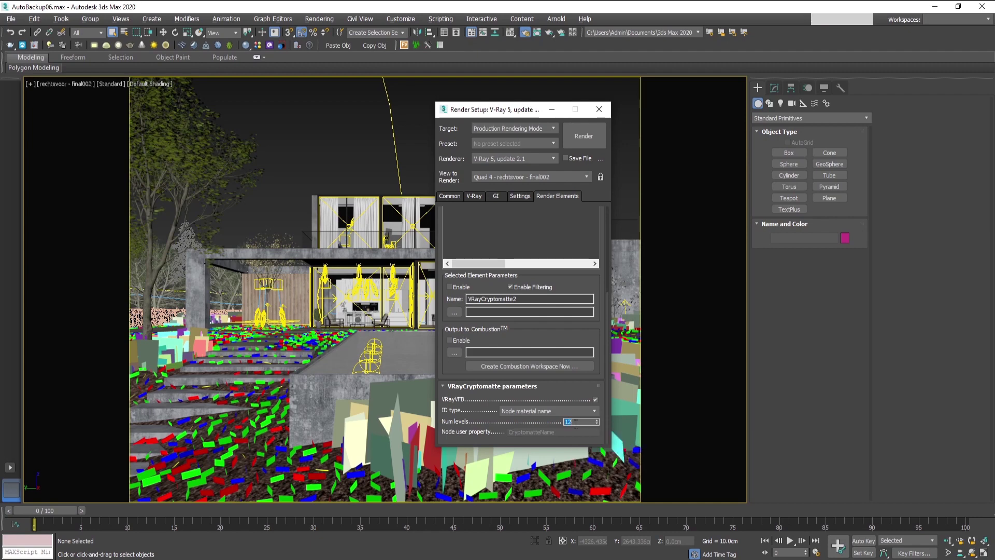
Scroll up and select the first VRayCryptomatte element in the list.
scroll(580, 430, up, 5)
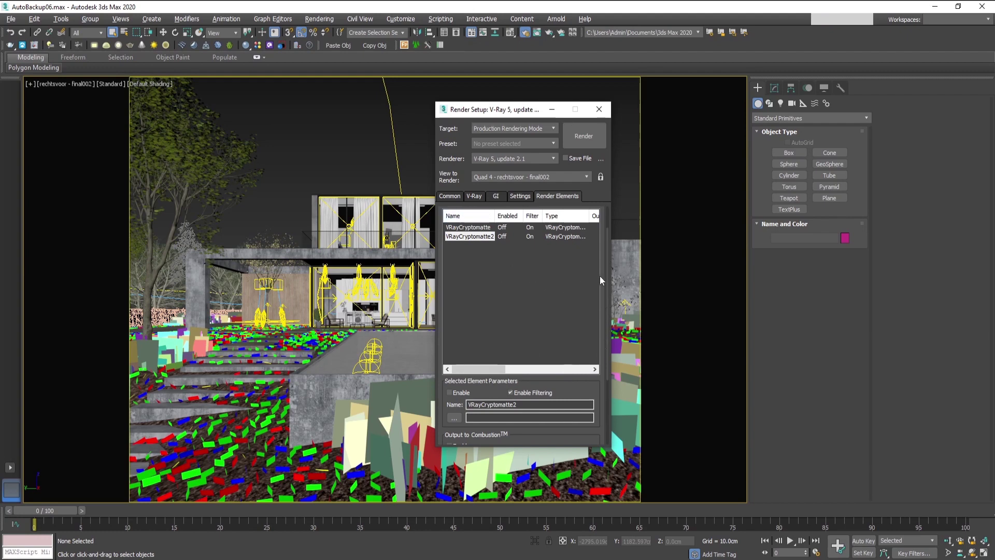
scroll(601, 298, up, 2)
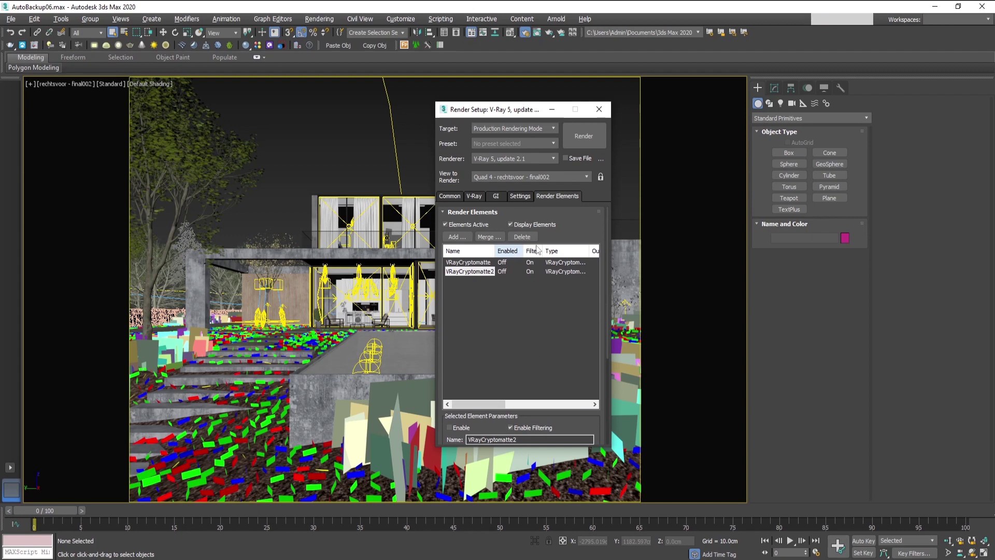
click(478, 267)
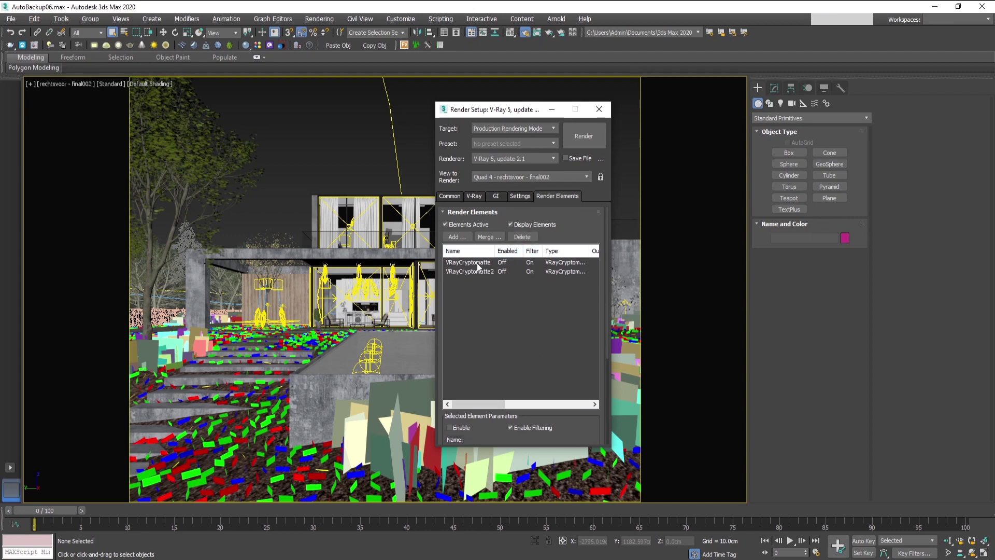
click(475, 262)
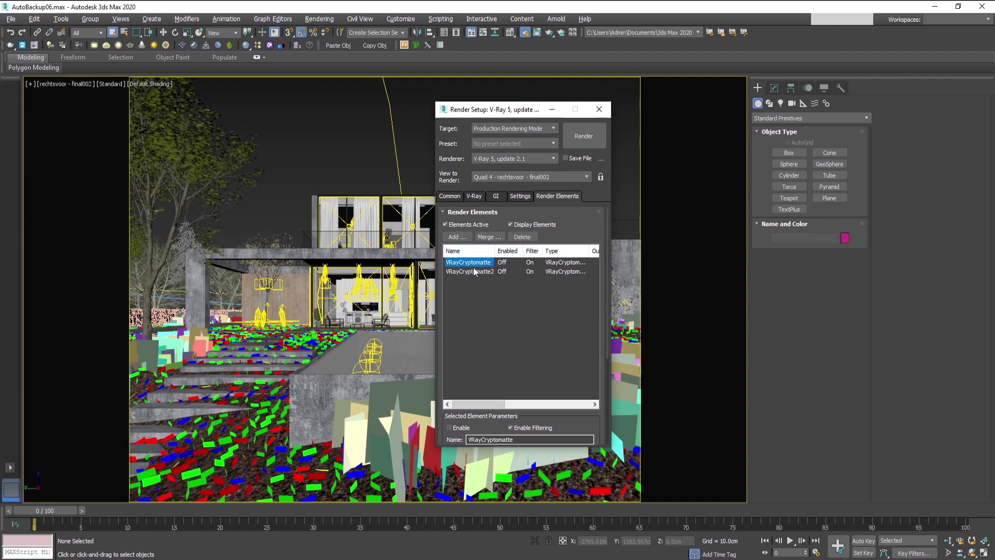
In the V-Ray frame buffer, save the raw image as OpenEXR Frontview_01.exr in Desktop Render.
click(473, 198)
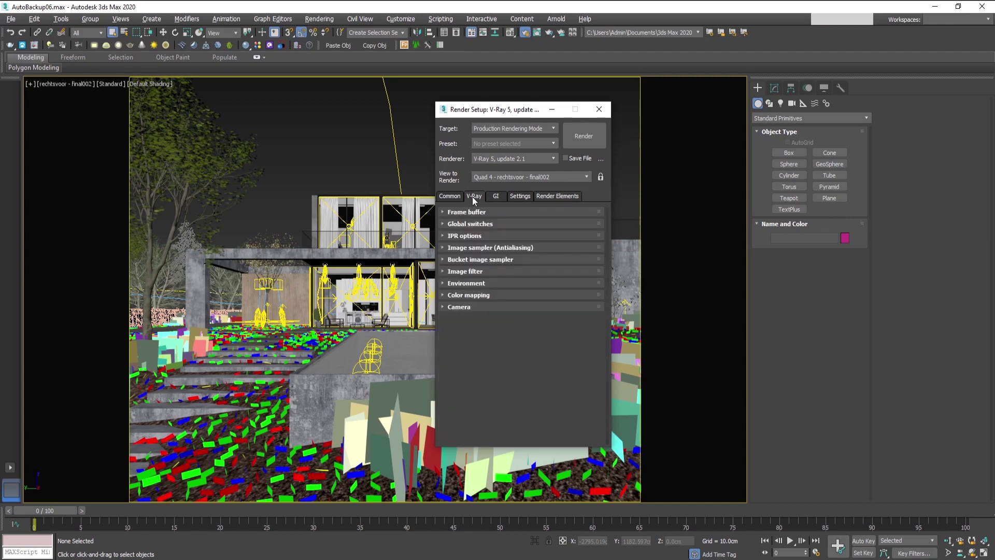
click(463, 213)
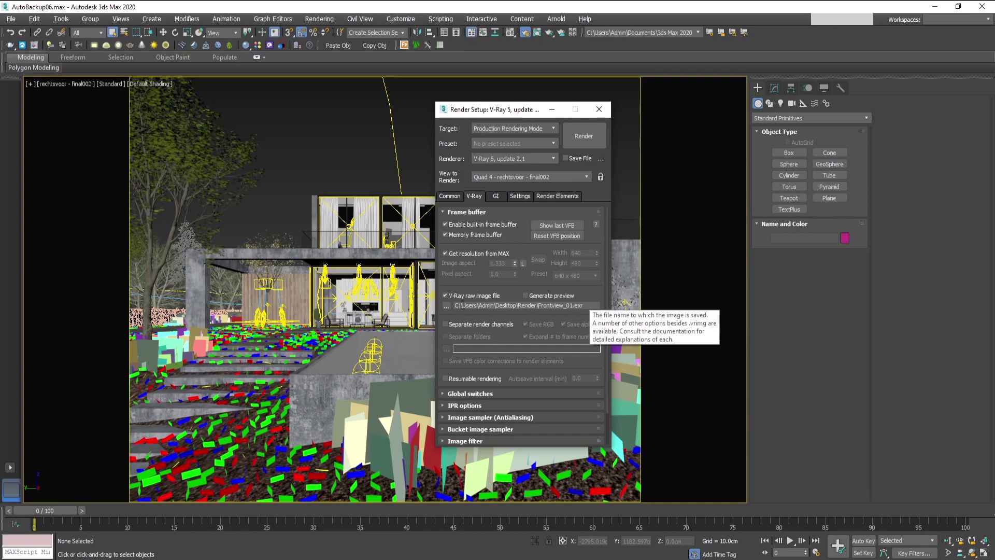
click(446, 305)
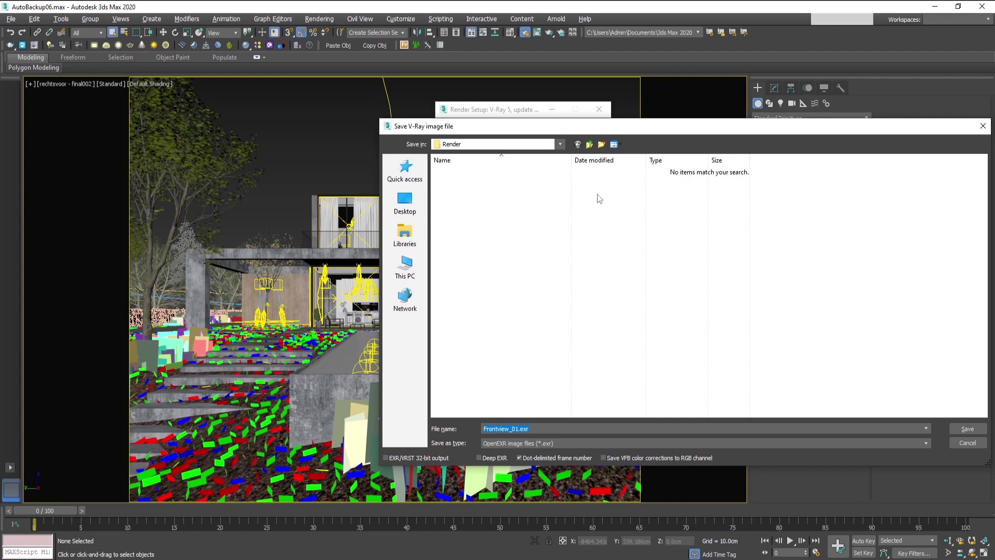
drag(585, 129, 455, 333)
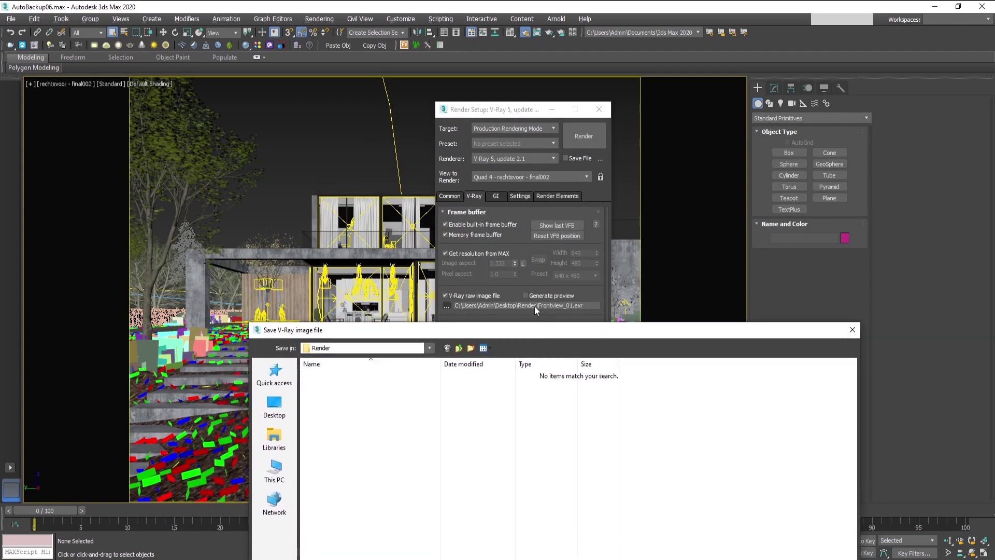
drag(531, 335, 515, 134)
click(388, 446)
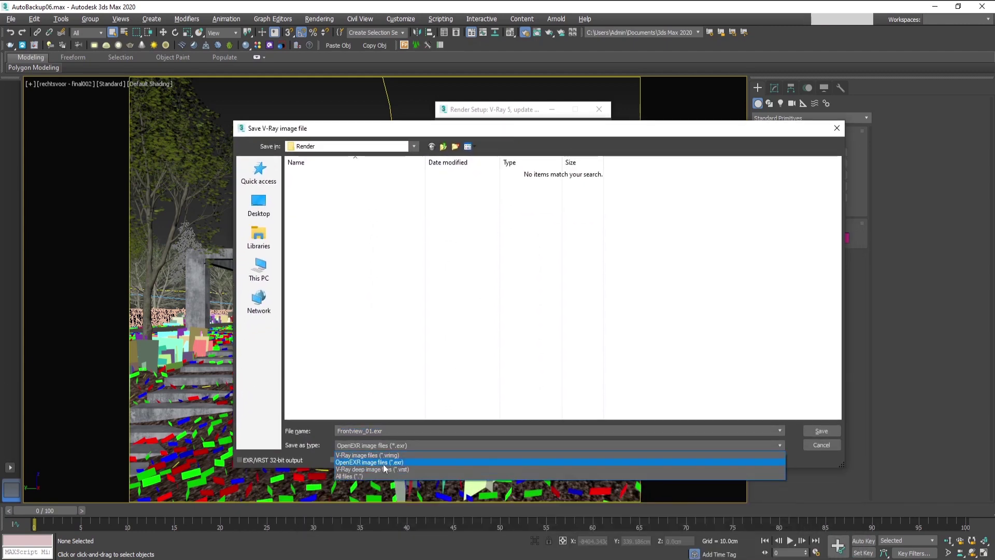
click(383, 464)
click(821, 430)
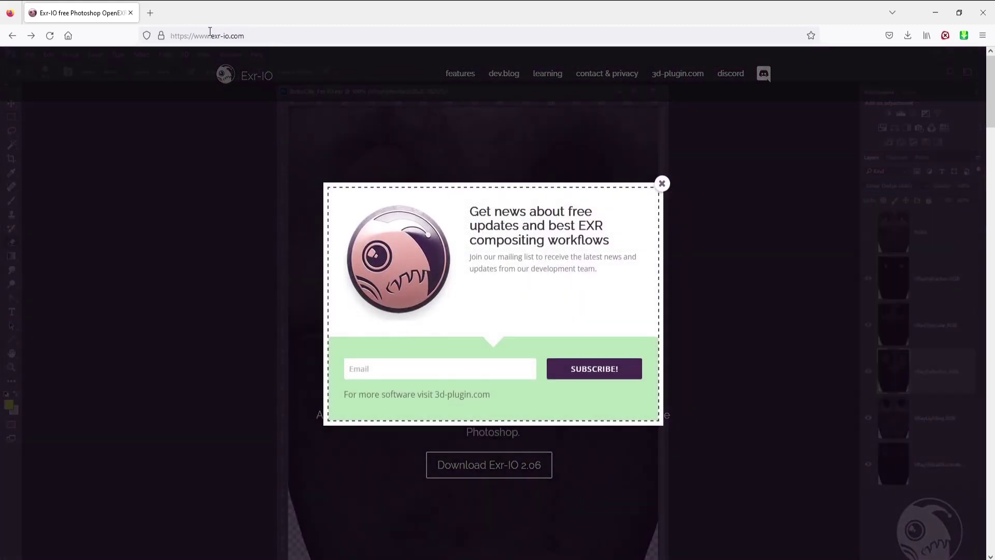
Dismiss the newsletter popup, download Exr-IO 2.06, and show the installer in its folder.
click(251, 32)
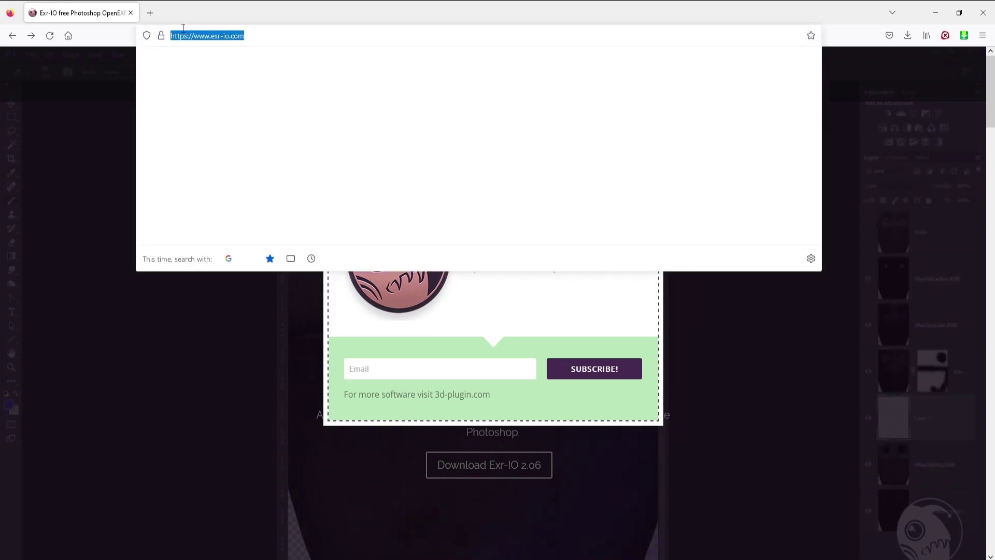
click(78, 122)
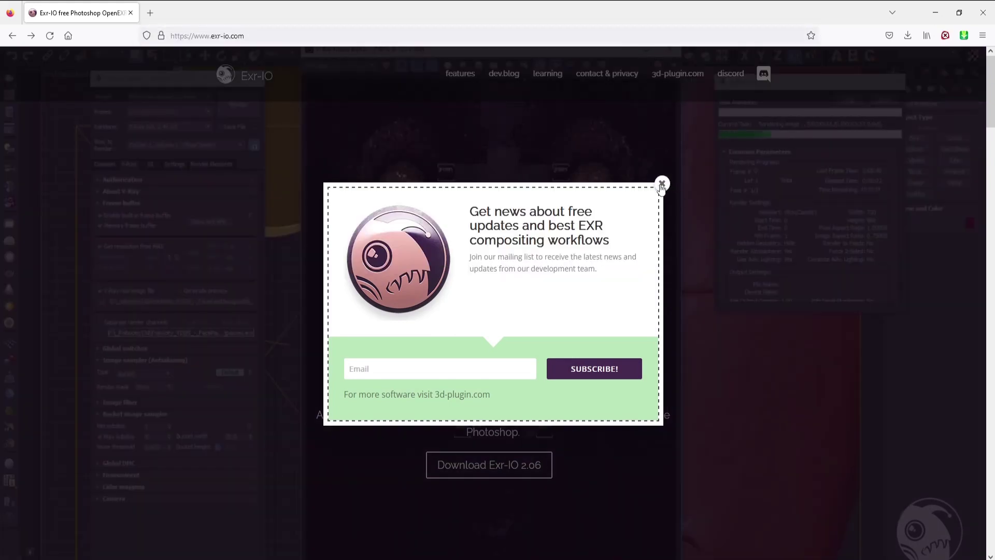
click(662, 184)
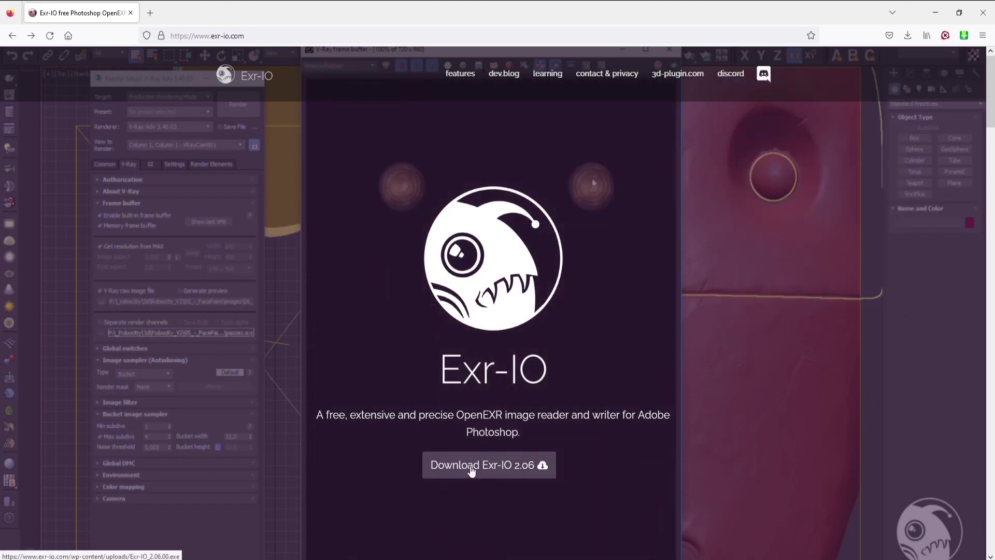
click(539, 467)
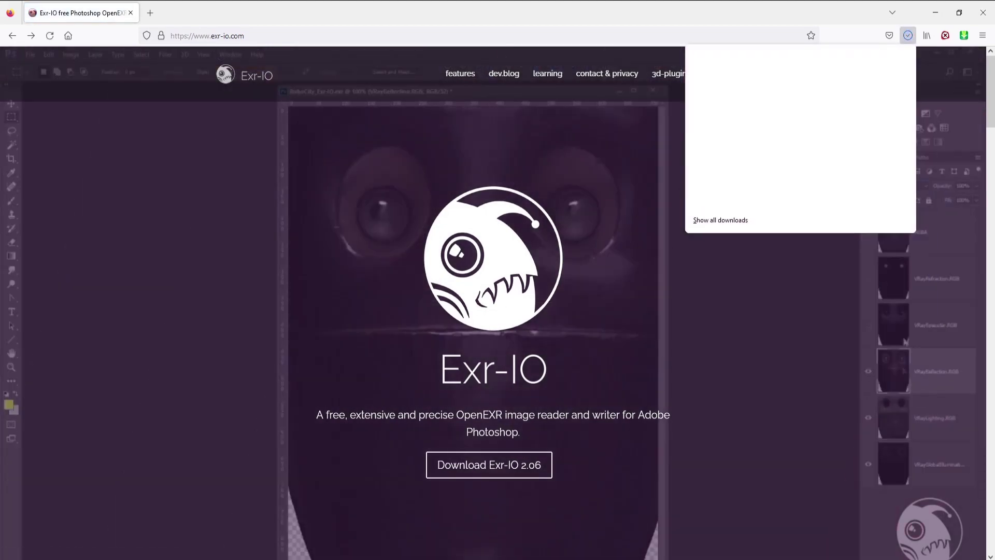
click(899, 66)
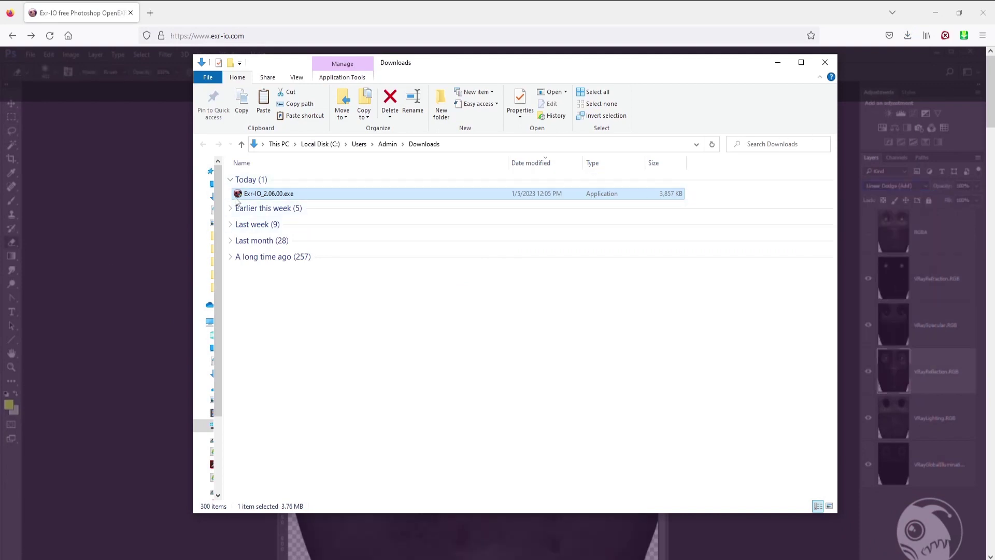
Run Exr-IO_2.06.00.exe and install it into the default Photoshop plug-in directories.
right_click(285, 196)
click(289, 201)
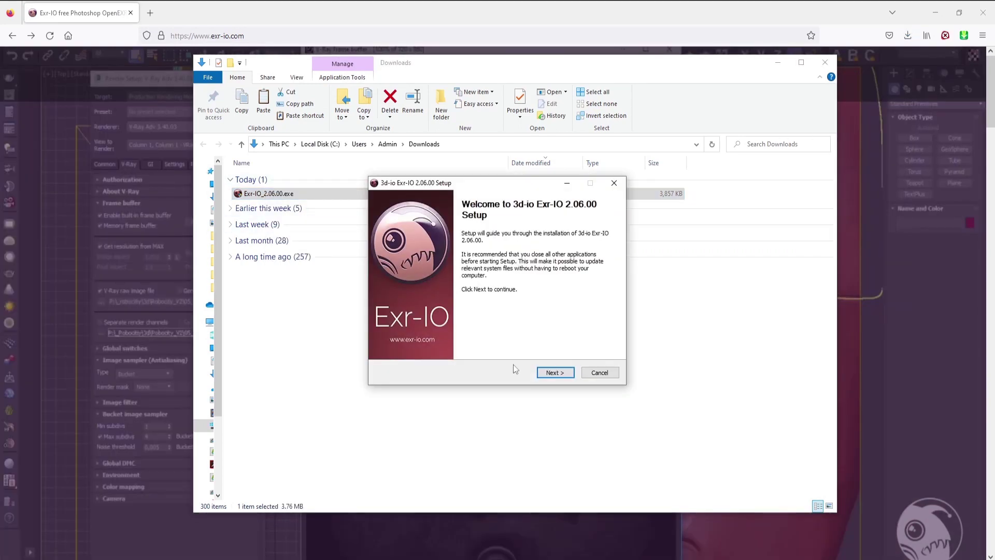
click(553, 372)
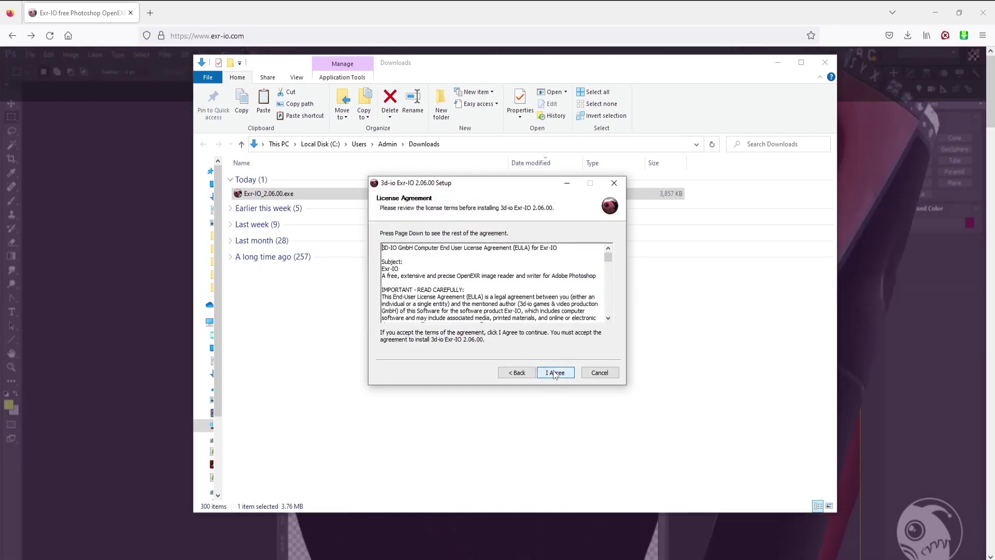
click(546, 378)
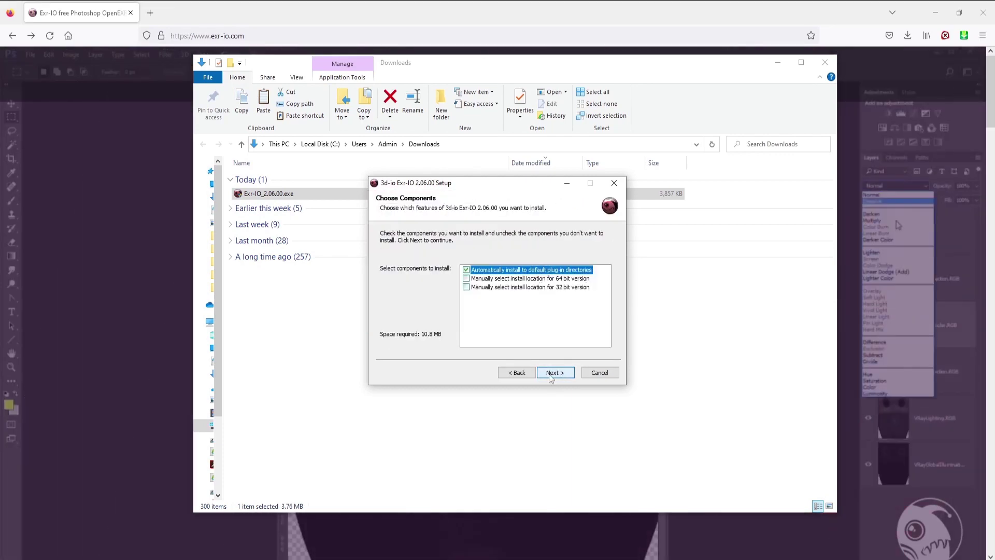
click(551, 376)
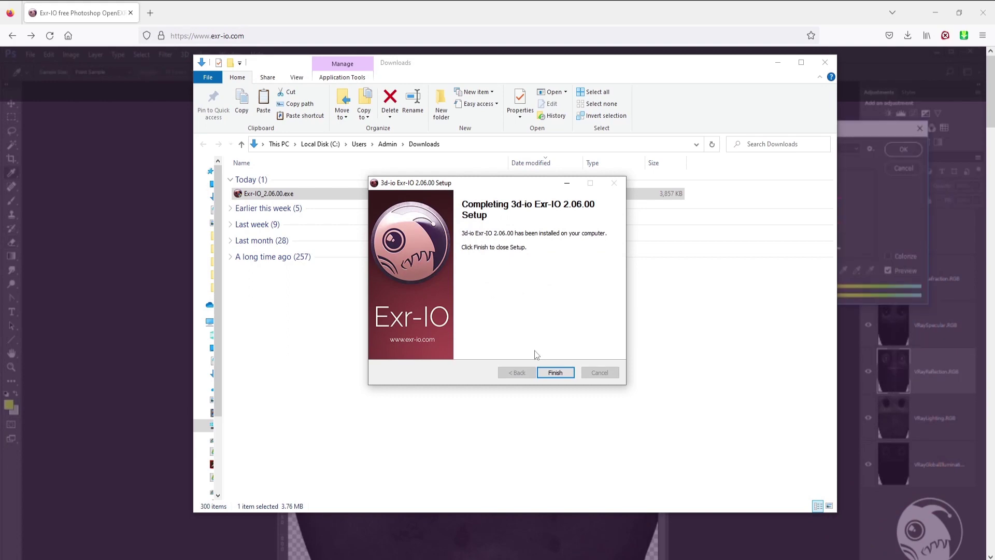
click(555, 373)
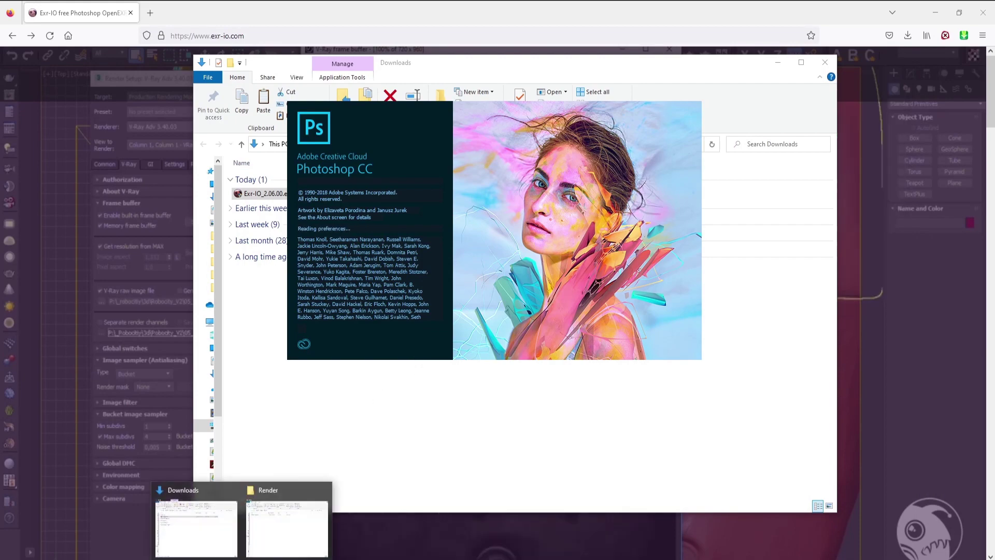
click(266, 554)
Drag Frontview_01.exr from the Render folder into Photoshop and import it with Exr-IO Cryptomatte Masks enabled.
mouse_move(266, 554)
click(282, 535)
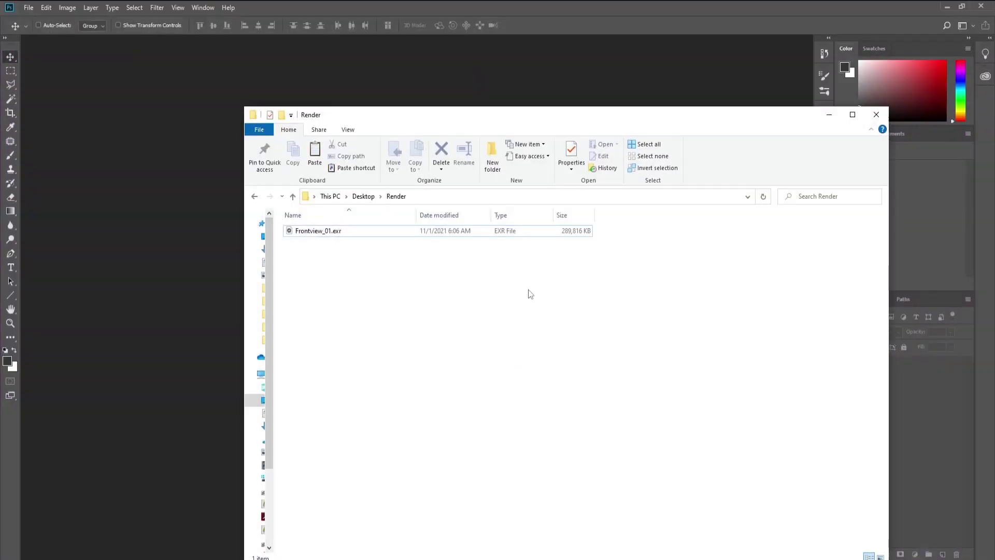
drag(449, 119, 670, 80)
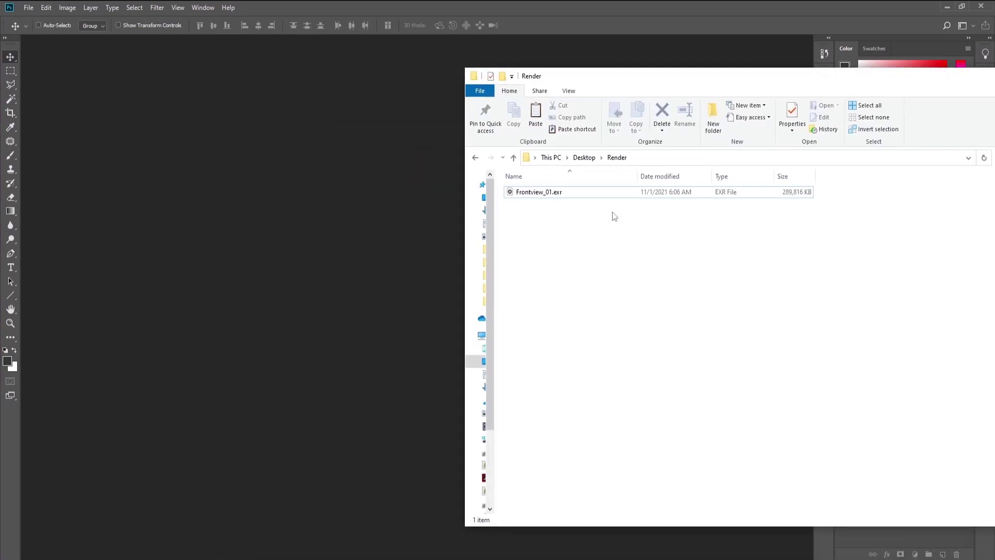
click(558, 196)
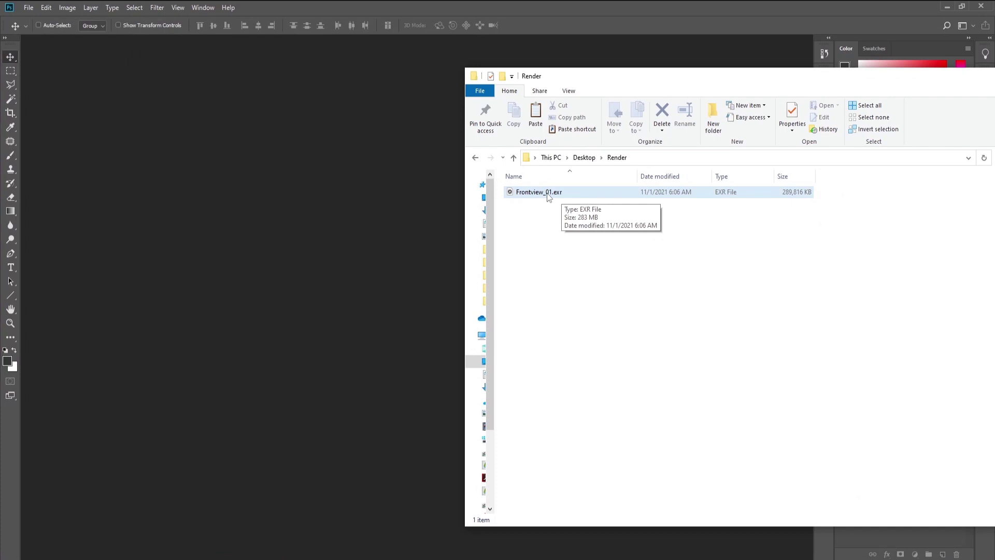
drag(548, 197, 297, 289)
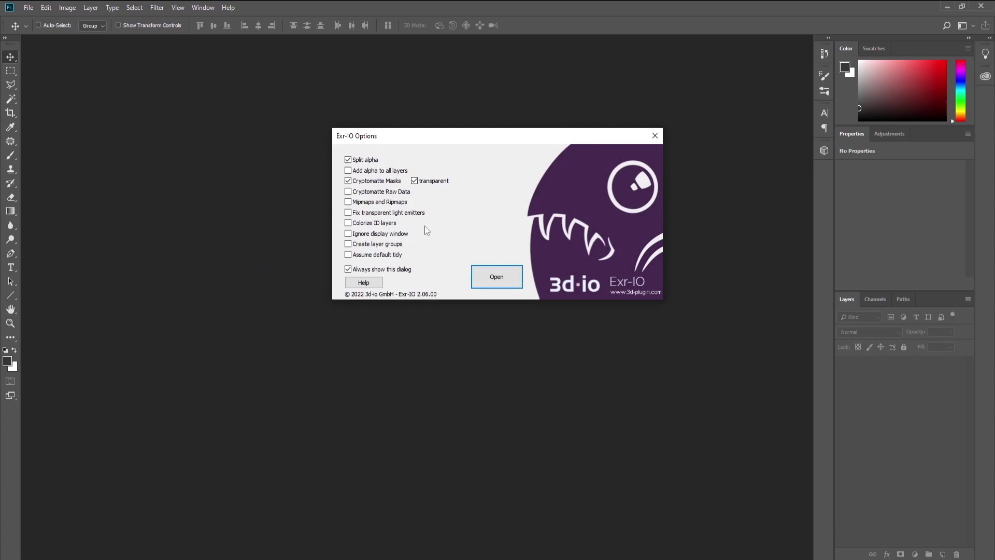
click(499, 277)
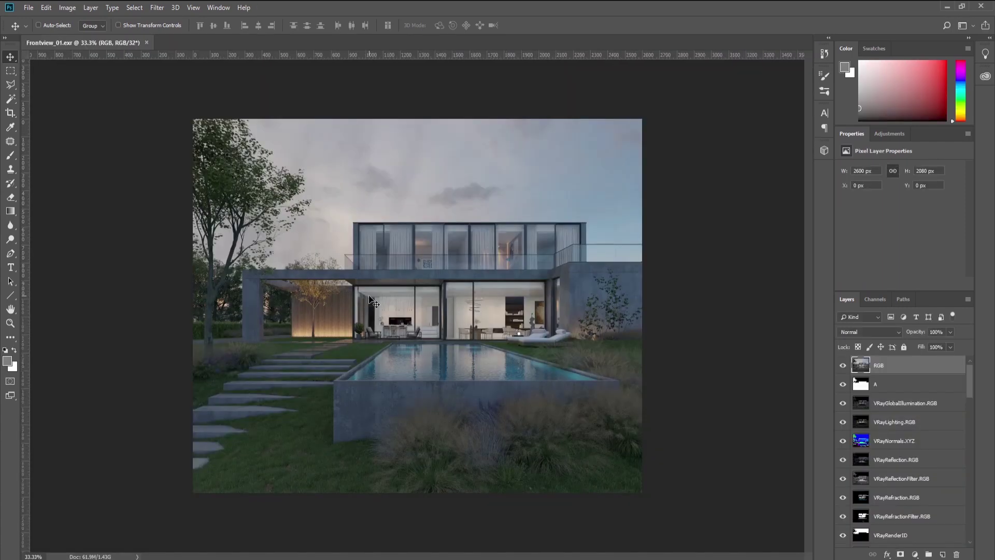
Select every VRayCryptomatte layer from first to last and group them with Ctrl+G.
scroll(931, 427, down, 3)
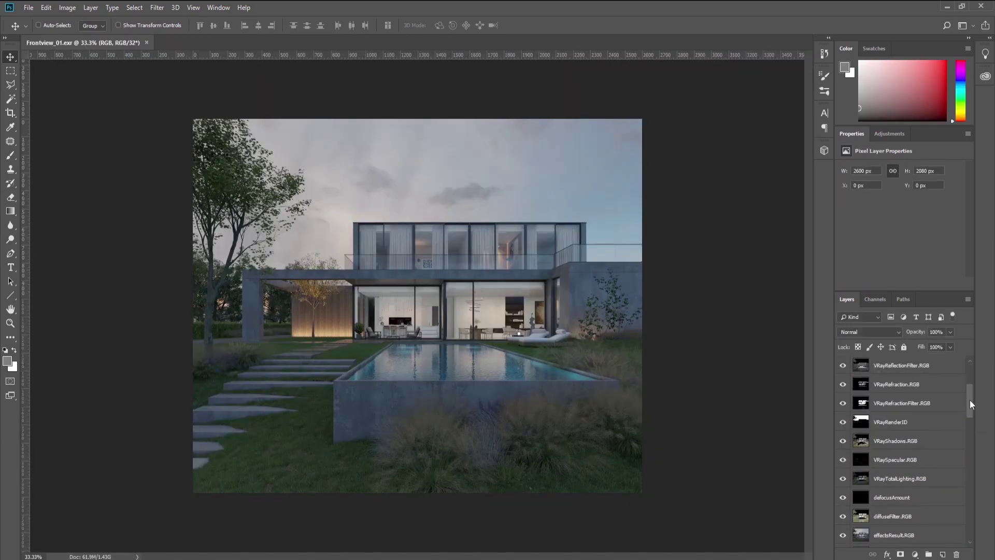
drag(971, 403, 971, 425)
click(925, 458)
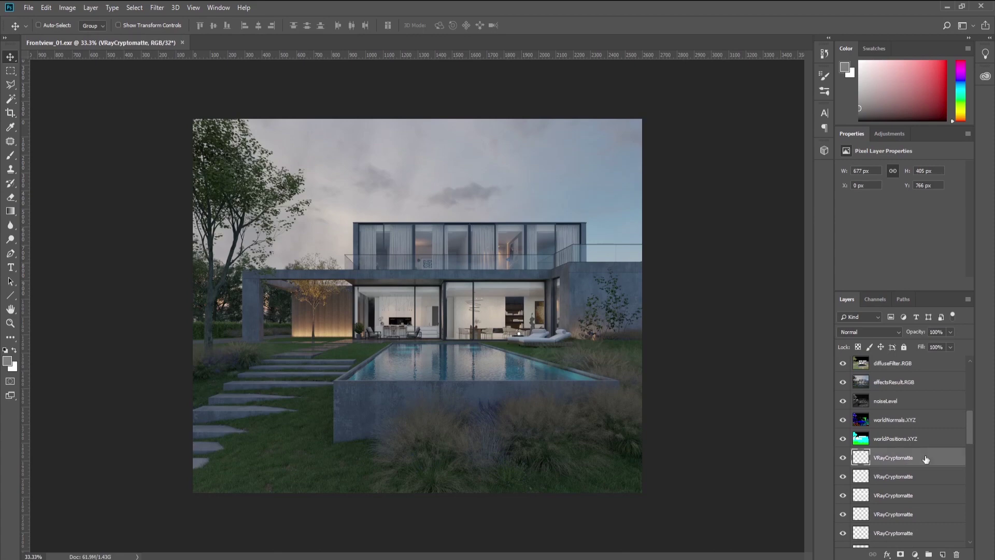
drag(968, 427, 965, 534)
shift+click(901, 539)
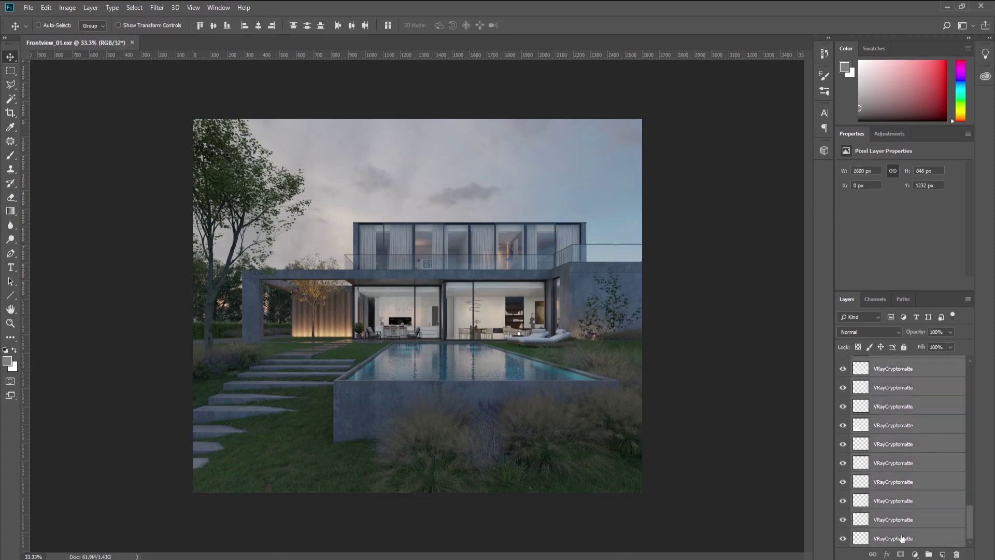
drag(971, 520, 978, 428)
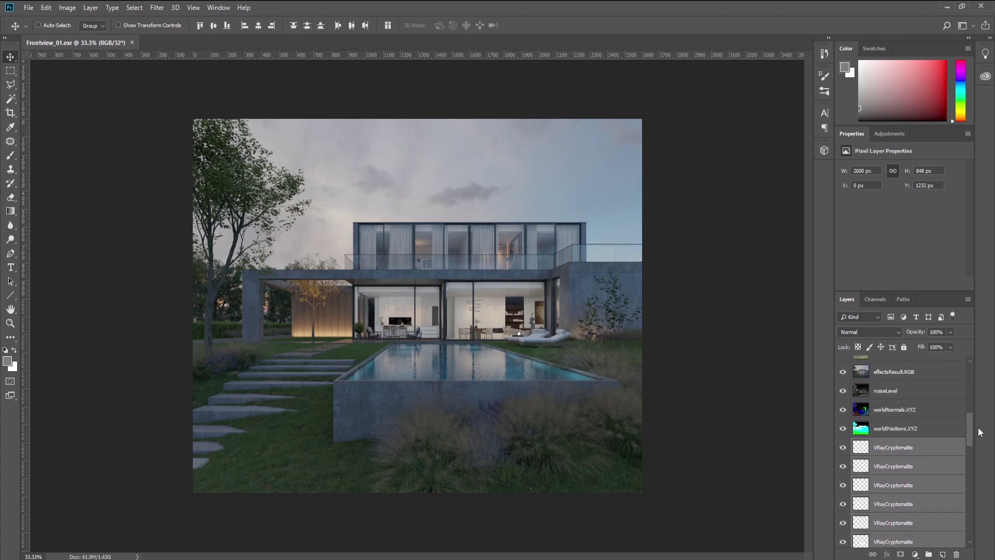
click(929, 554)
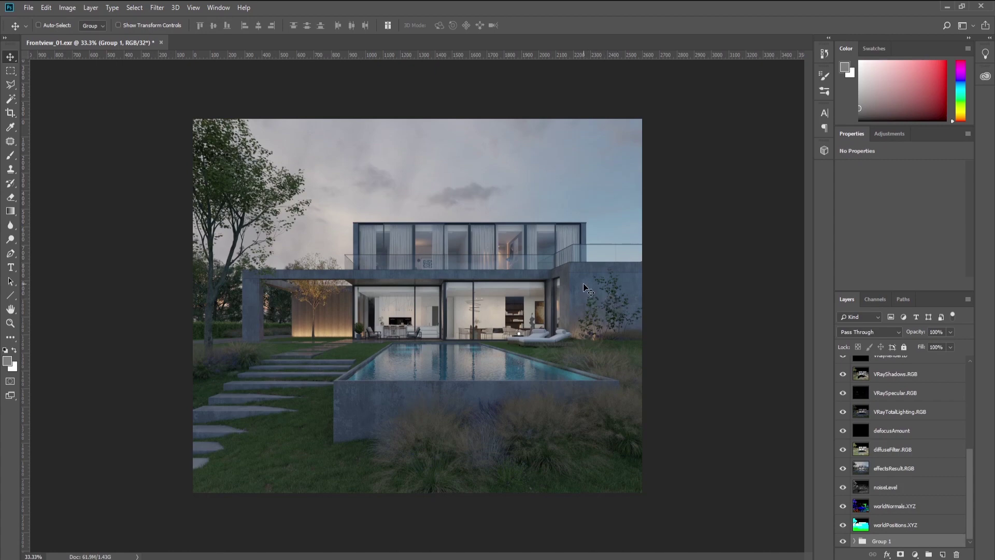
Pick the lawn's VRayCryptomatte layer from the canvas and load its mask as a selection.
right_click(307, 440)
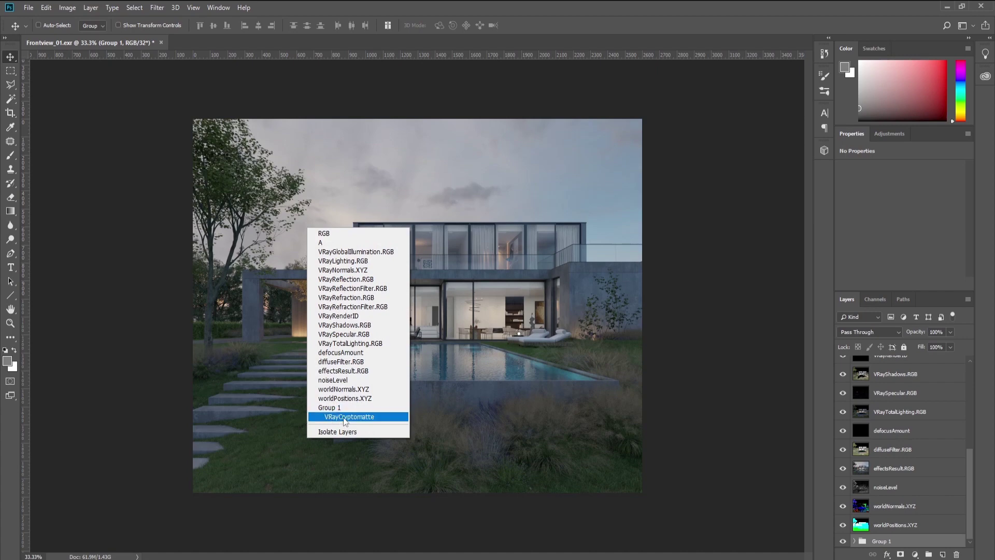
click(305, 429)
right_click(306, 427)
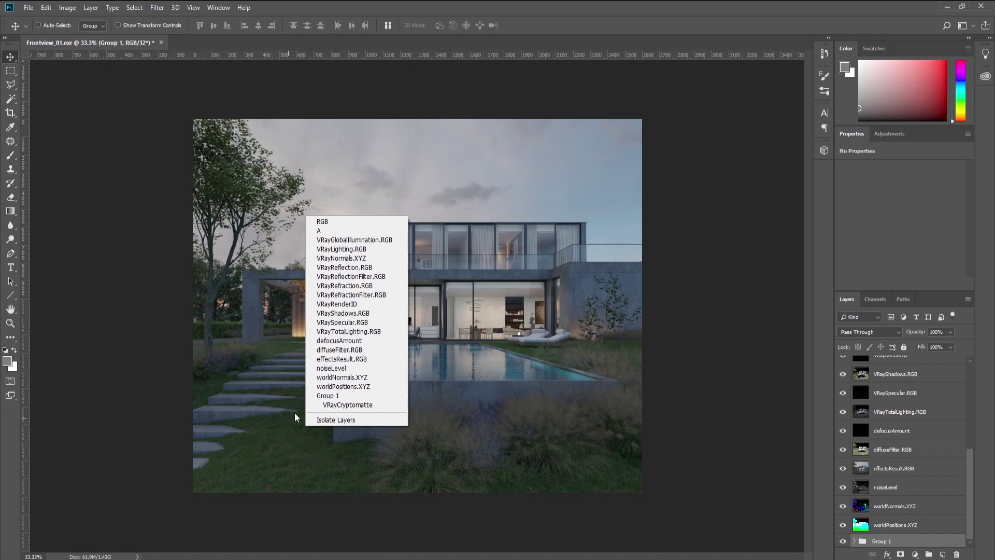
click(338, 405)
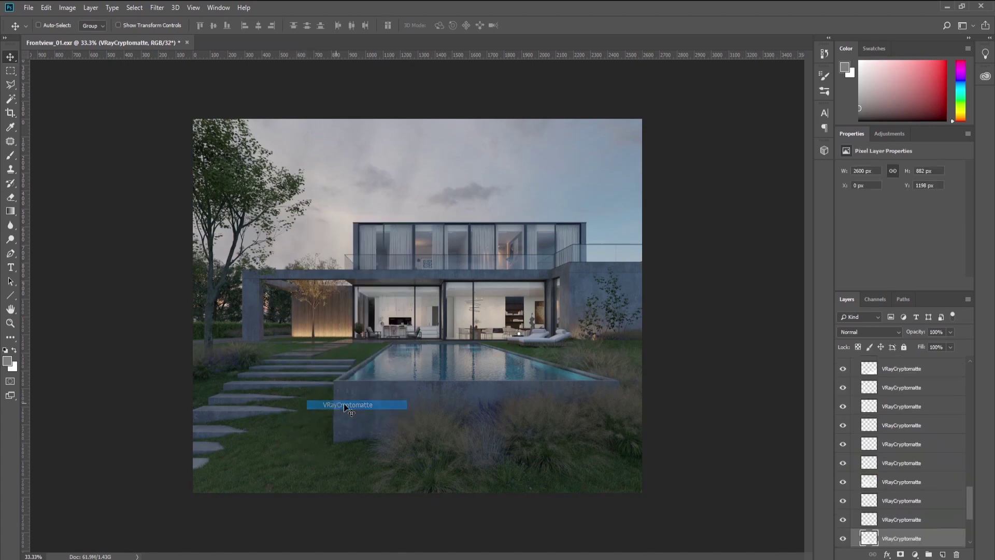
ctrl+click(870, 538)
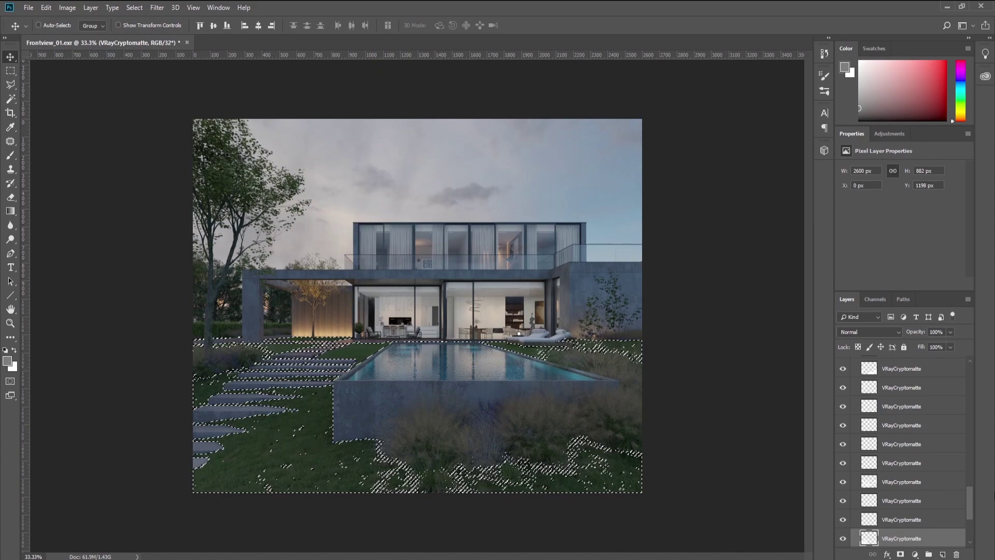
drag(969, 490, 970, 365)
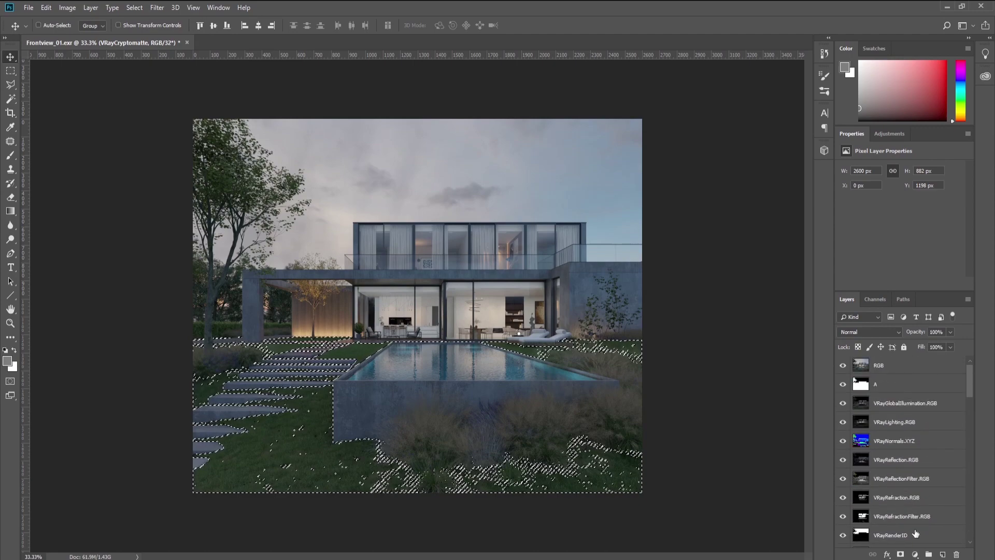
click(910, 371)
Add a Levels adjustment on the grass selection with midtones at 1.22, toggling it to compare.
click(914, 554)
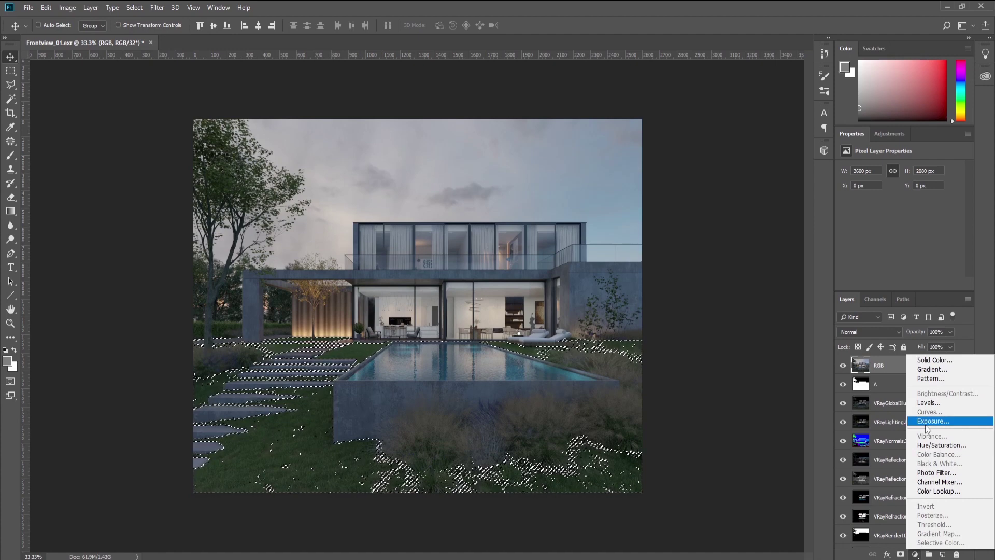
click(927, 403)
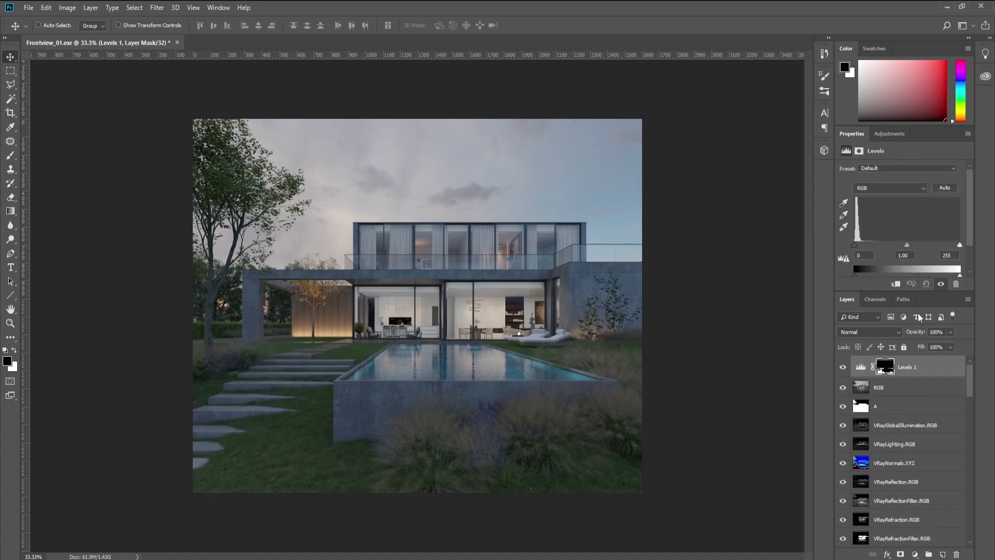
mouse_move(890, 248)
mouse_down()
mouse_move(910, 247)
mouse_move(899, 247)
mouse_up()
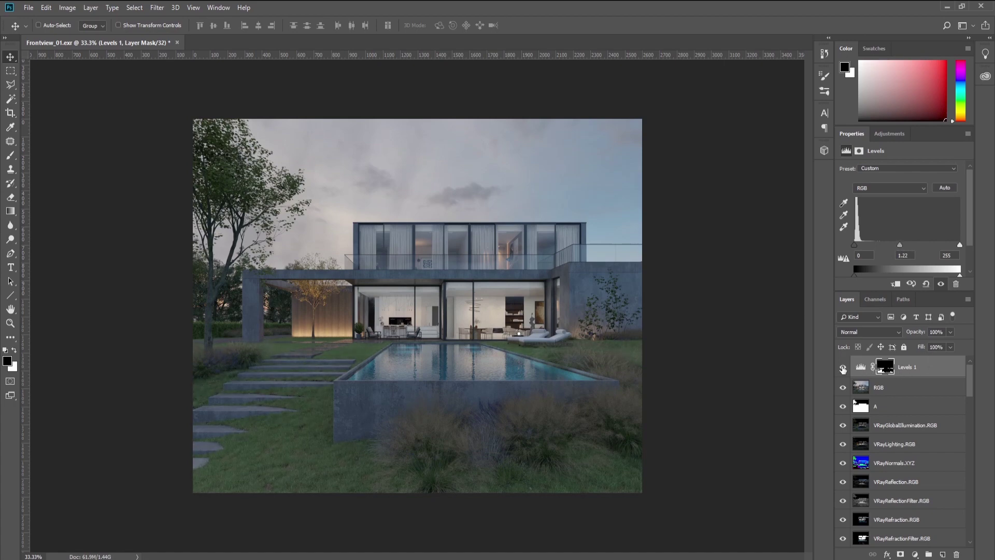
click(843, 367)
click(843, 367)
click(843, 367)
click(843, 367)
Load the concrete's VRayCryptomatte mask as a selection.
right_click(571, 280)
click(629, 467)
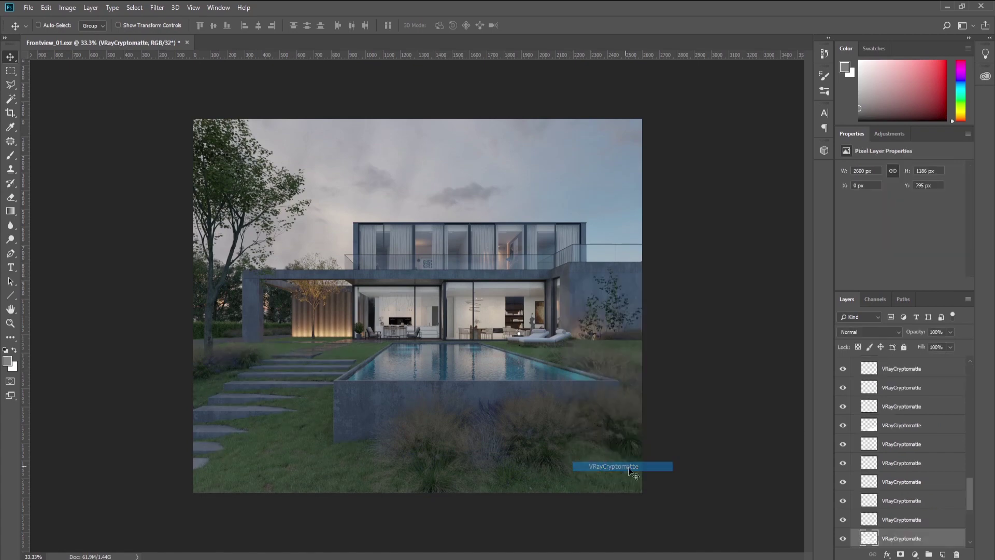
ctrl+click(869, 538)
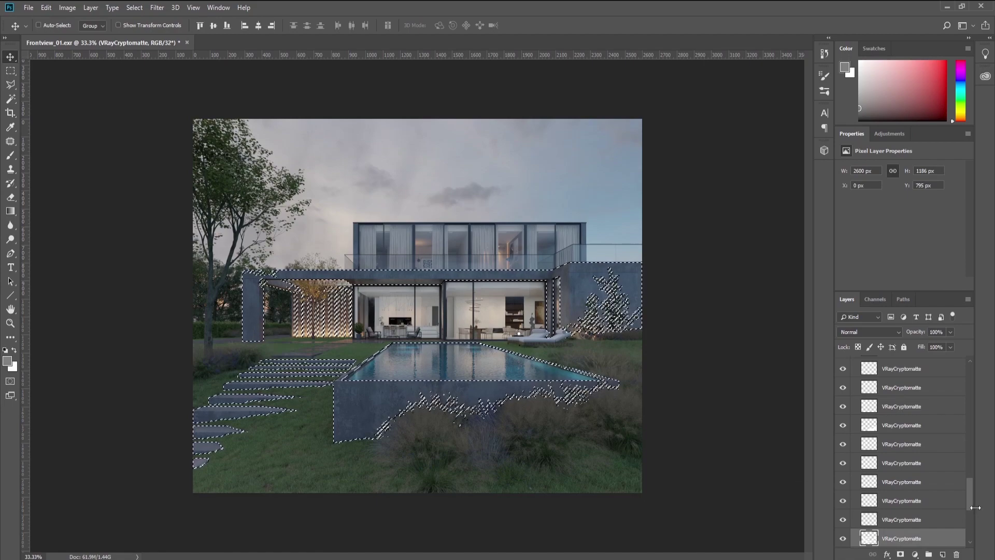
click(915, 554)
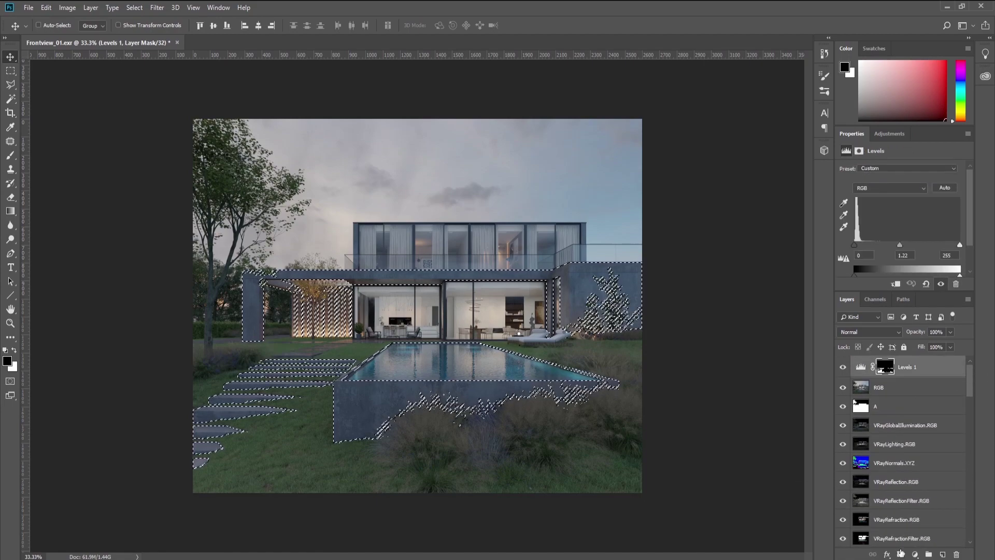
Add a Hue/Saturation adjustment on the concrete with Saturation +53 and Lightness -29.
click(915, 554)
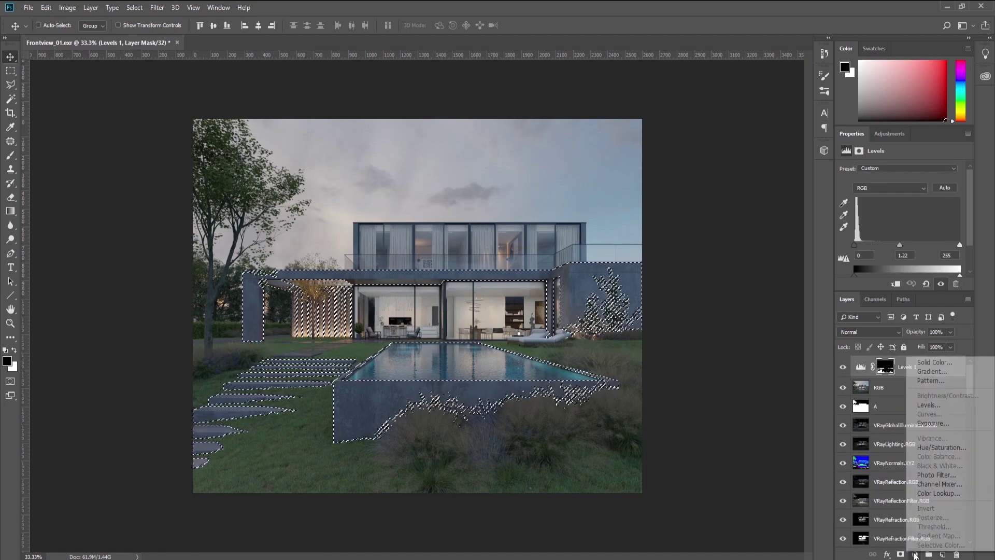
click(936, 448)
drag(901, 231, 937, 230)
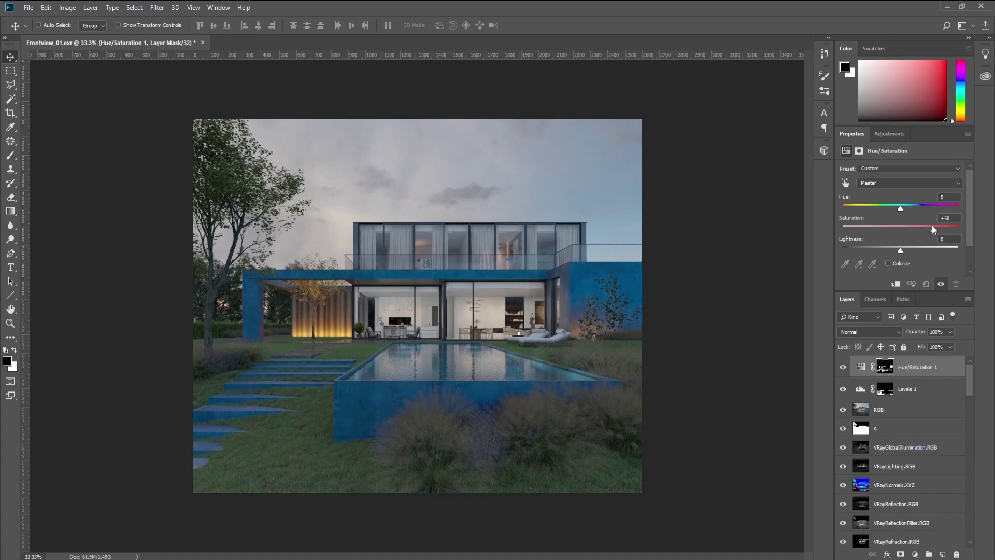
drag(901, 252, 882, 255)
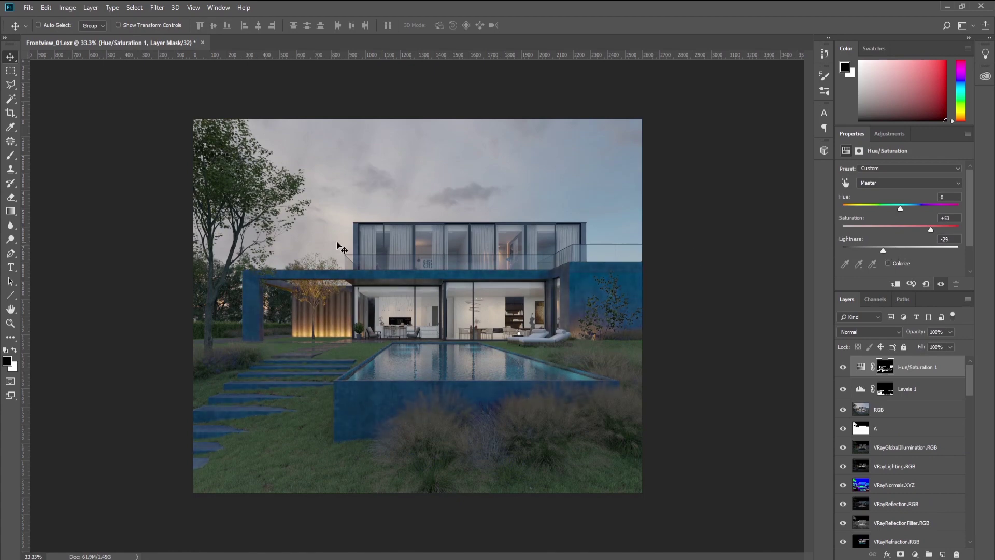